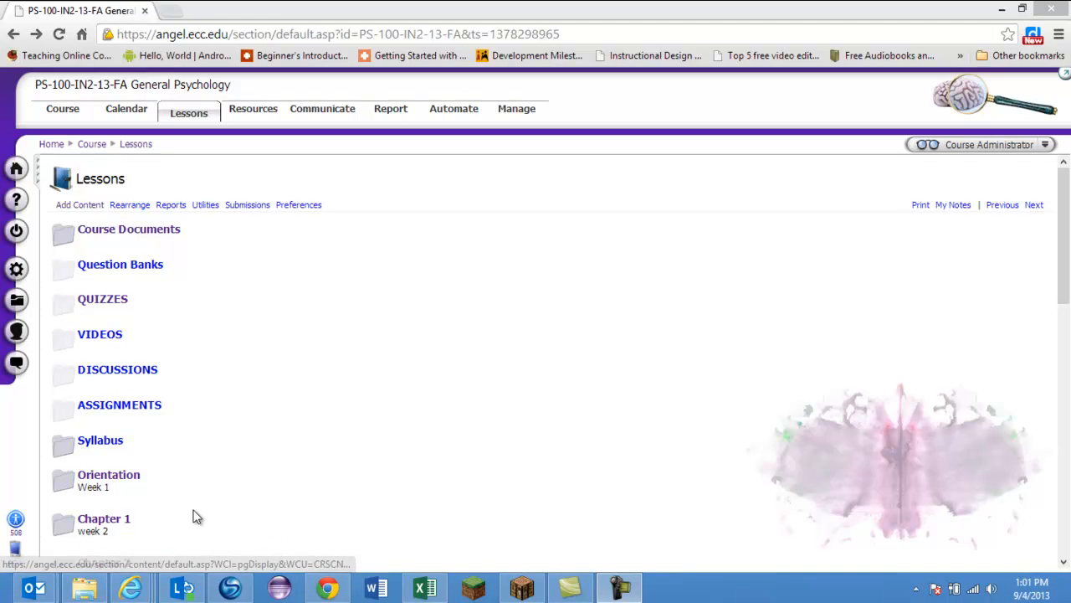
Look into the Chapter 1 lesson folder, and open the Ch 2 part 2 animation in Chapter 2 and pause its playback
left_click(92, 520)
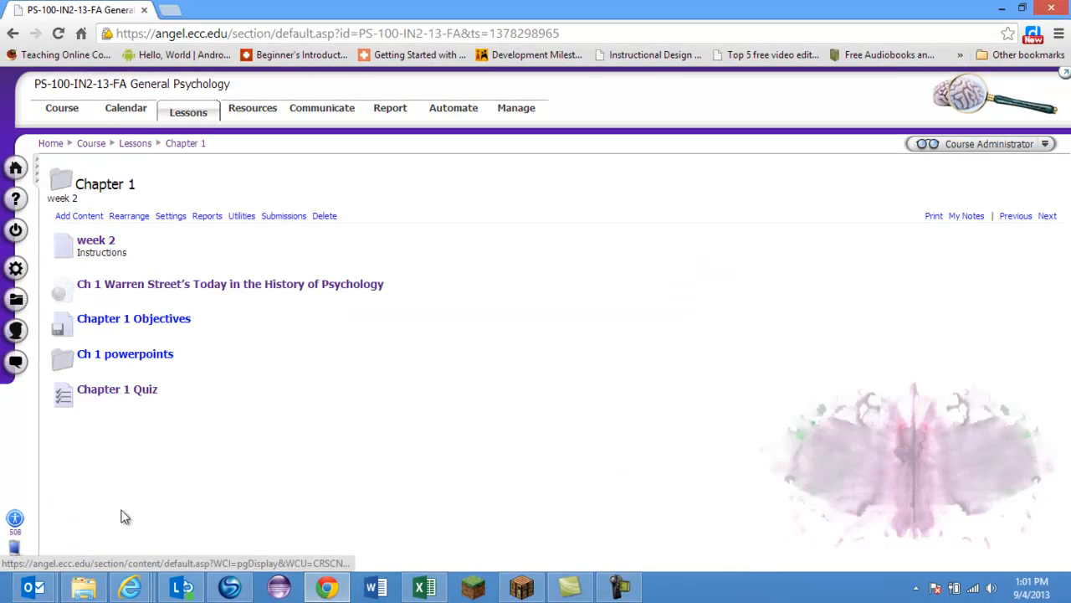
left_click(14, 34)
scroll(255, 473, "down", 1)
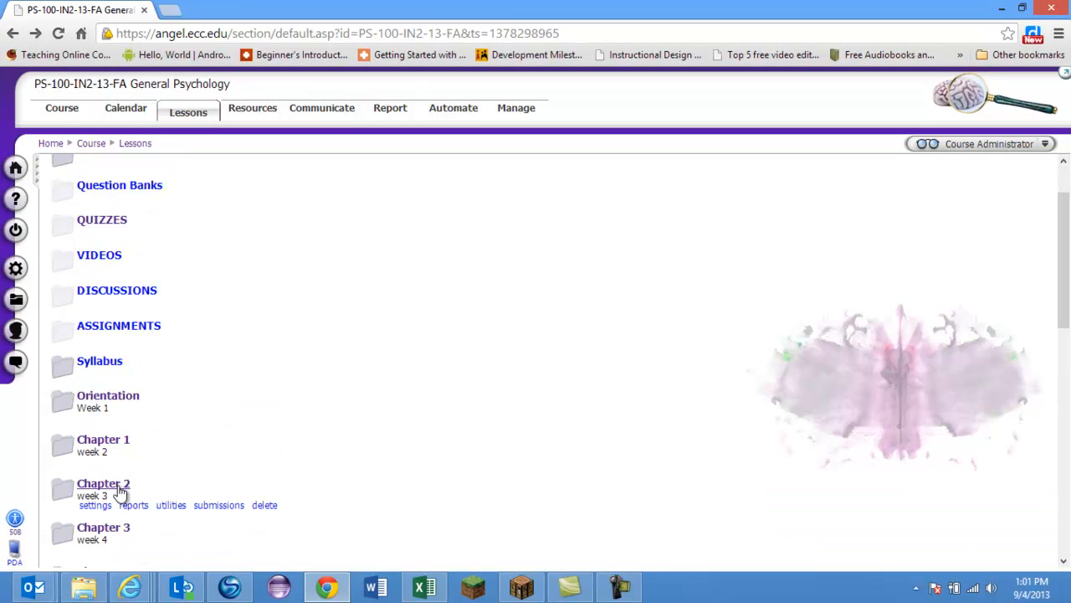
left_click(122, 487)
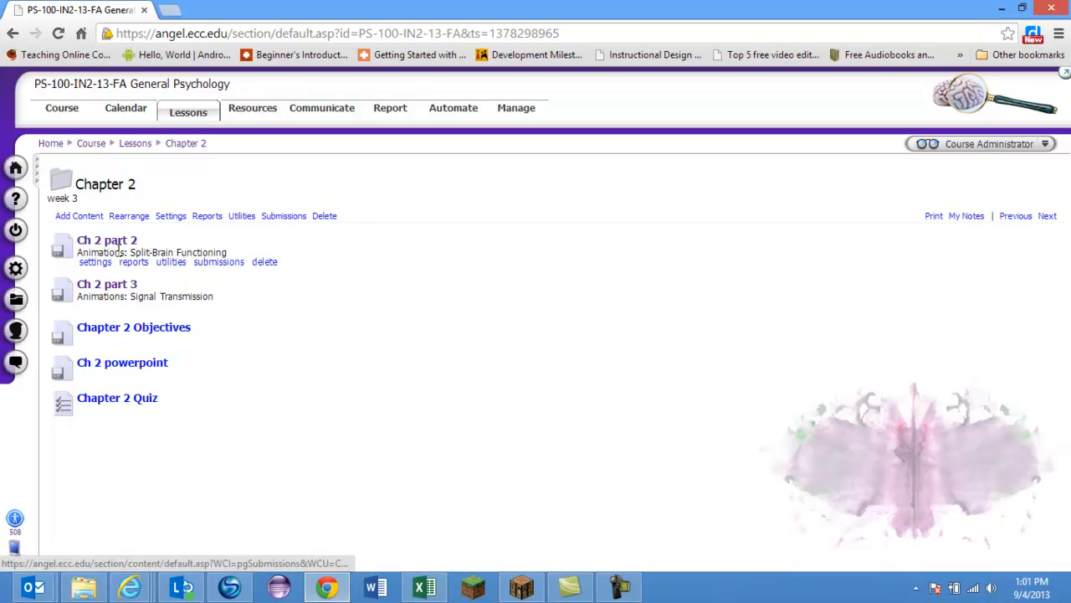
left_click(106, 242)
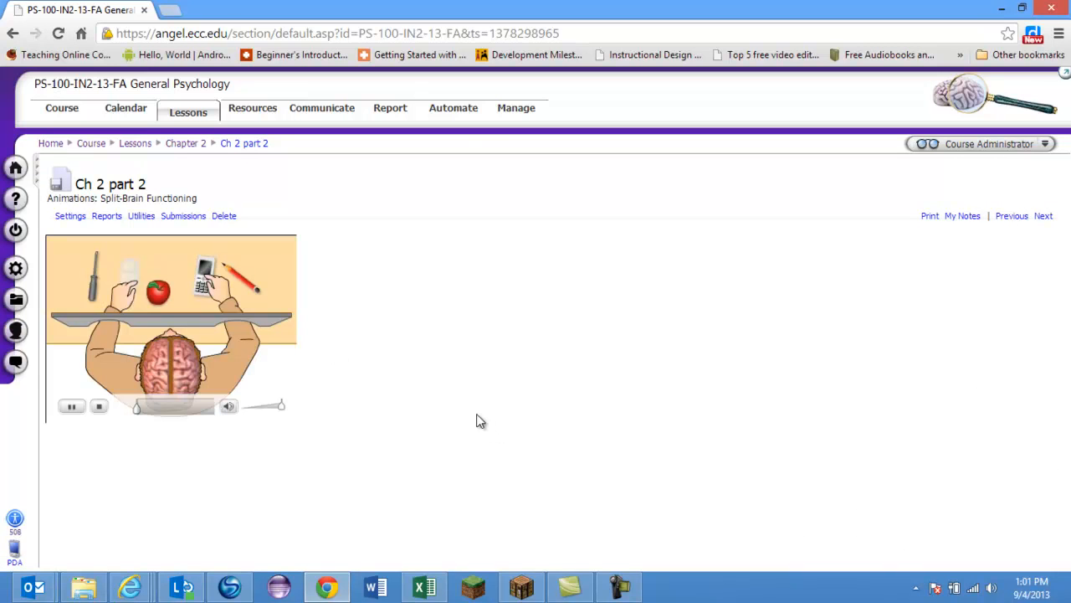
left_click(74, 408)
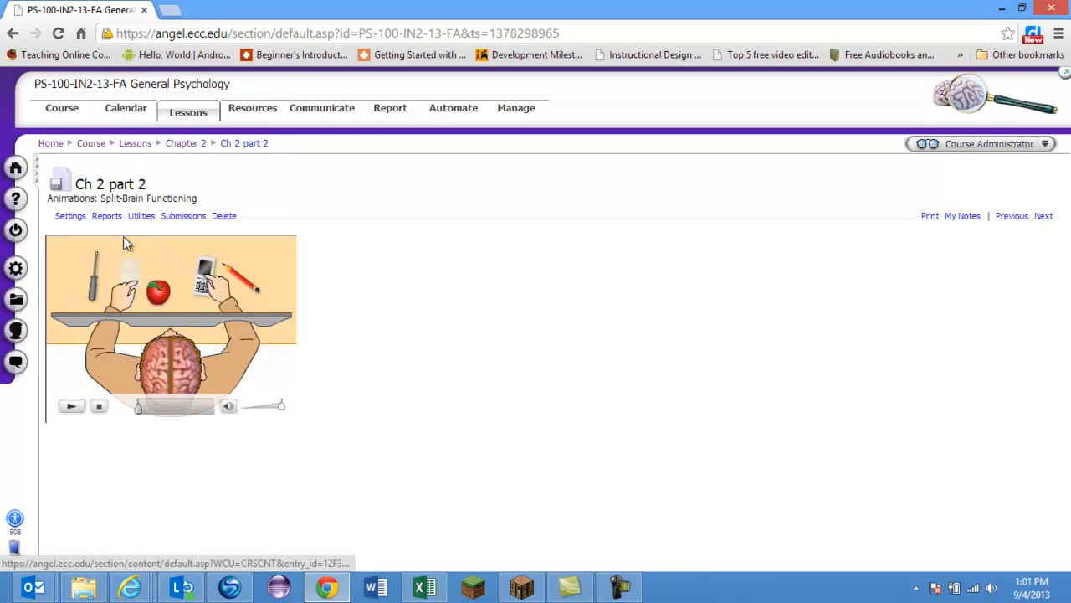
Review the full list of gradebook assignments and return to the gradebook's main menu
left_click(514, 119)
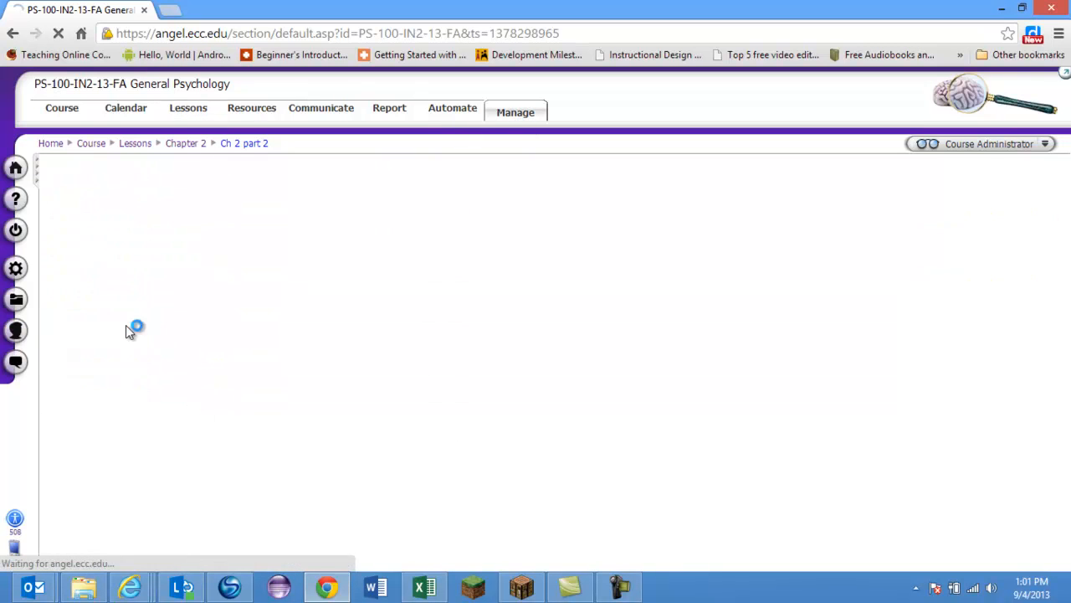
left_click(84, 266)
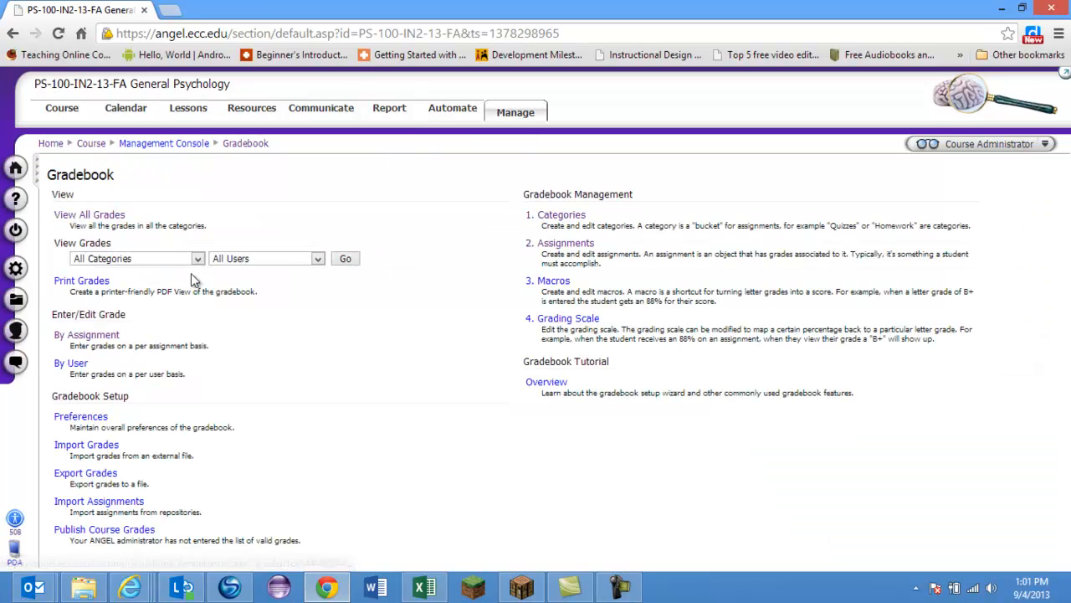
left_click(573, 249)
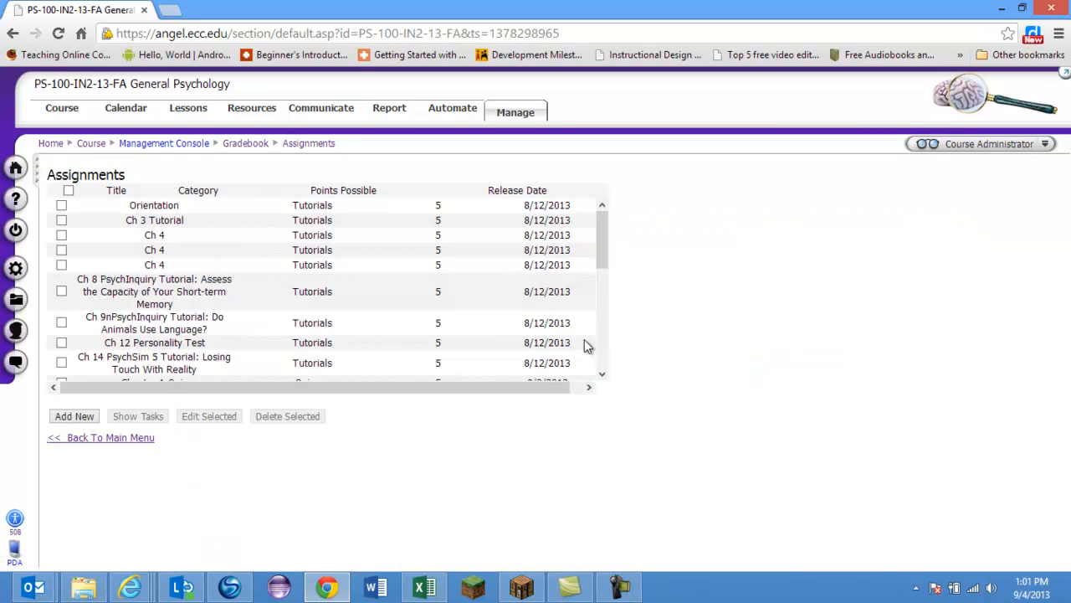
left_click_drag(596, 245, 592, 396)
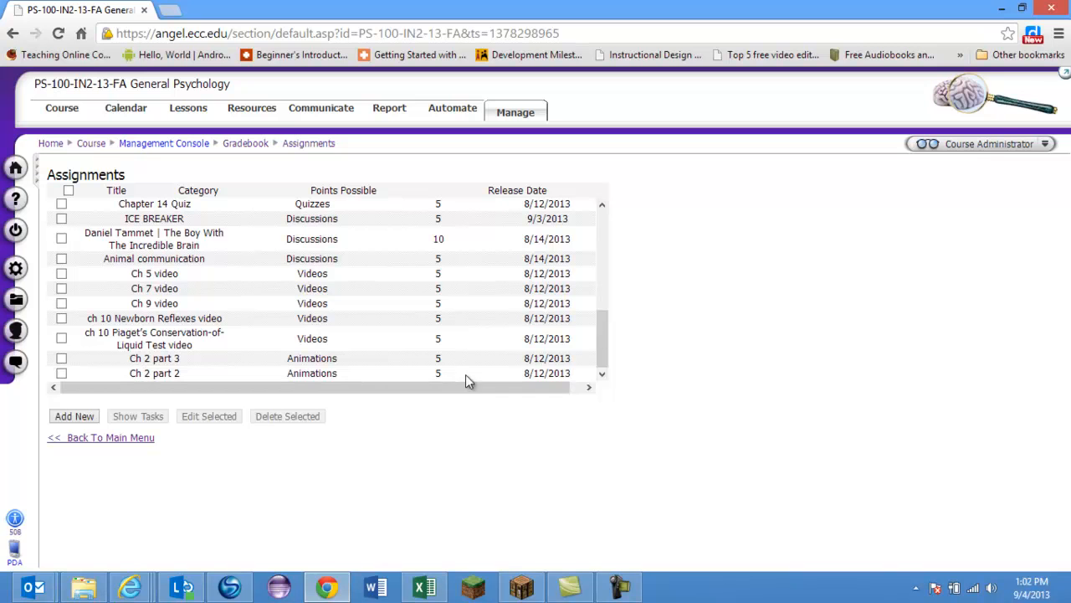
left_click_drag(606, 330, 620, 194)
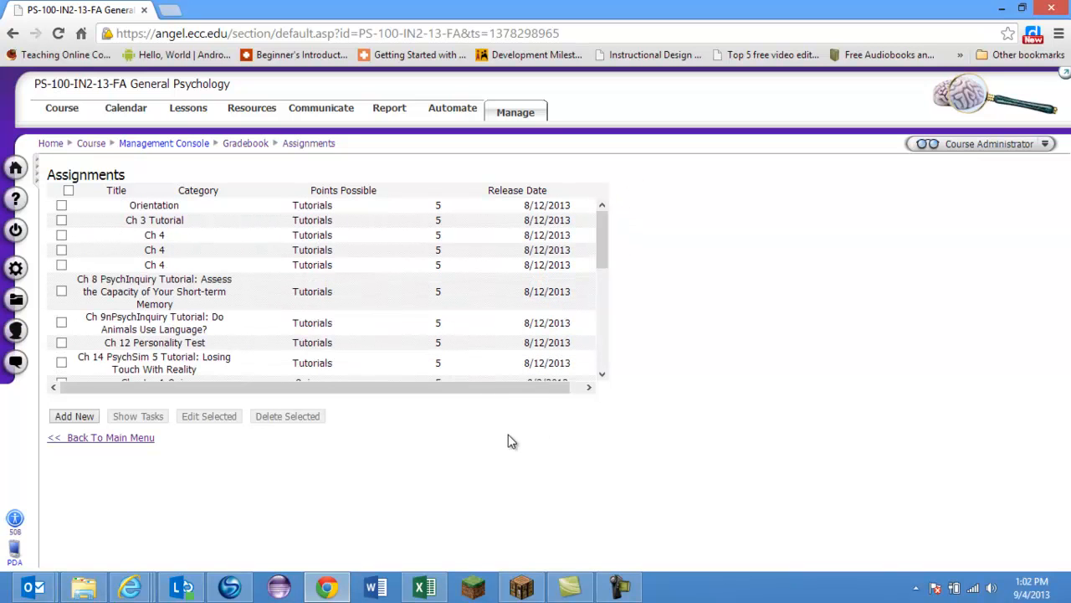
left_click(126, 439)
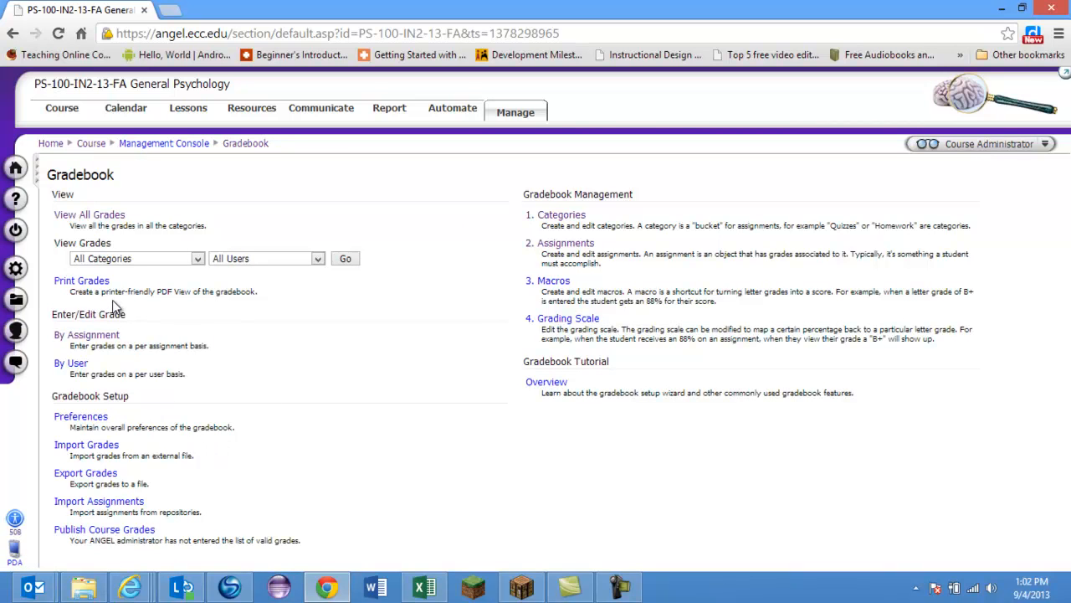
Start a new automation agent named "Ch 2 Pt2" and make it a Content Agent
left_click(448, 110)
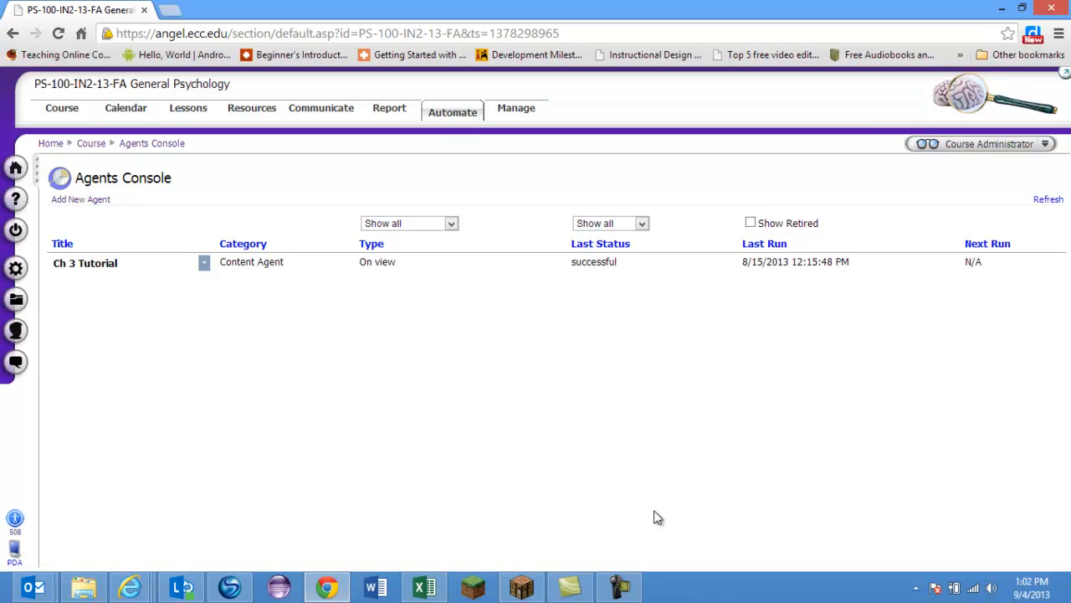
left_click(89, 203)
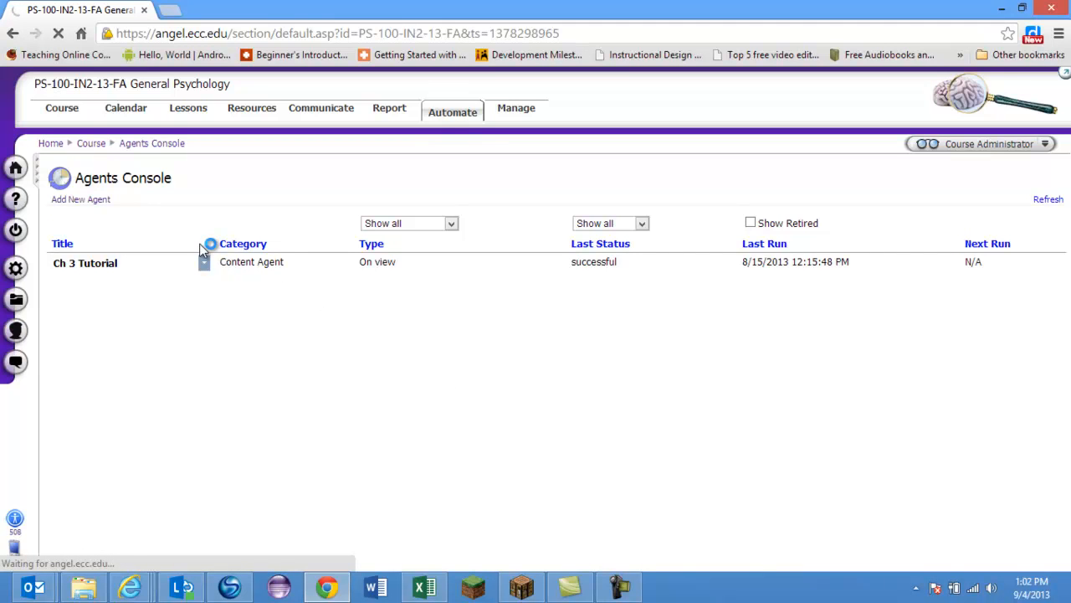
left_click(167, 260)
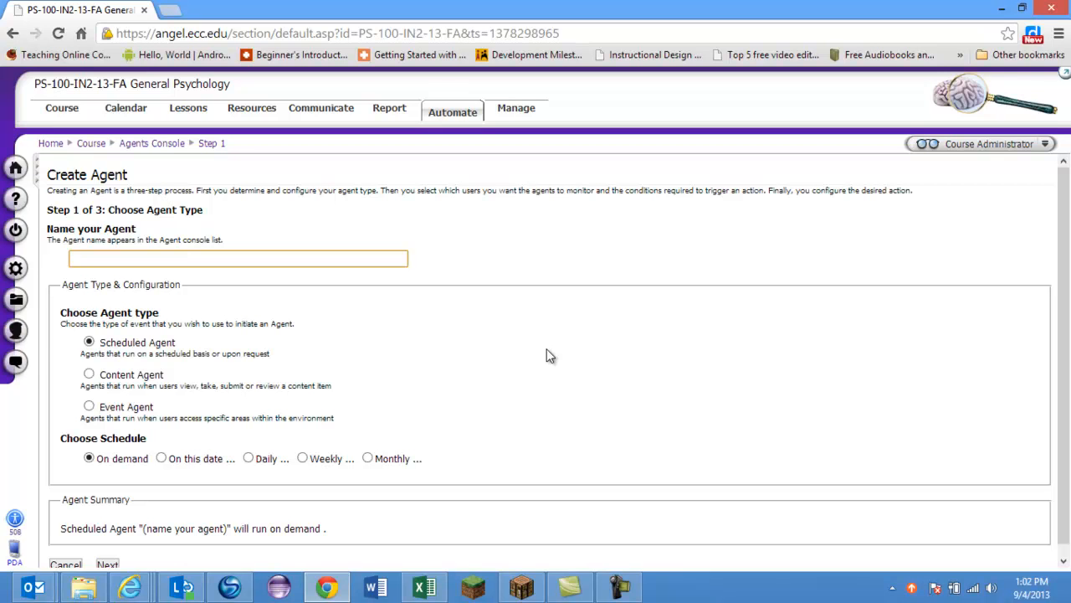
type("Ch")
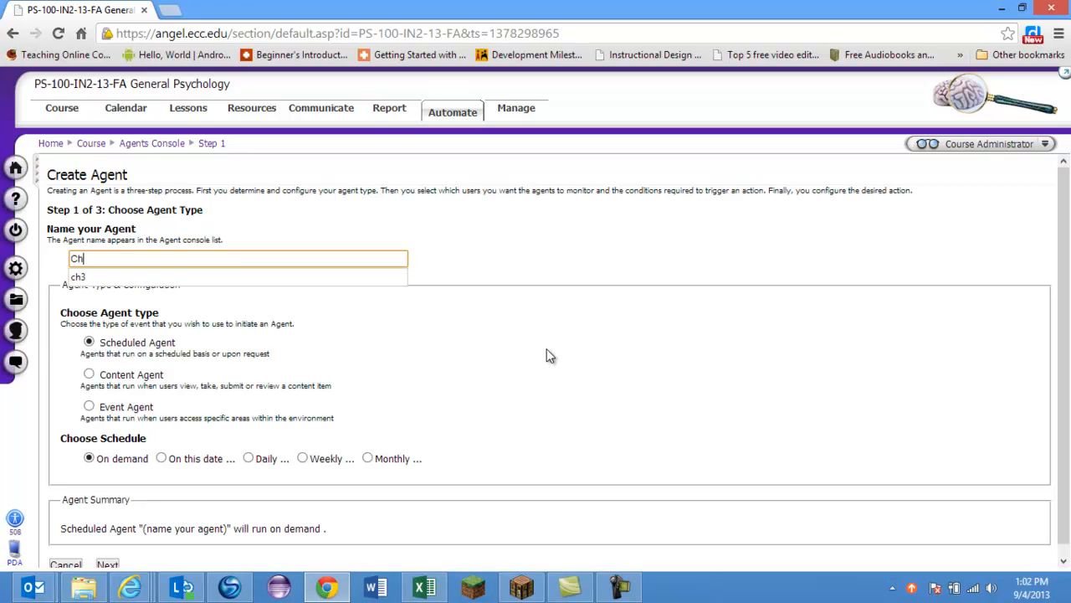
type(" 2 Pt2")
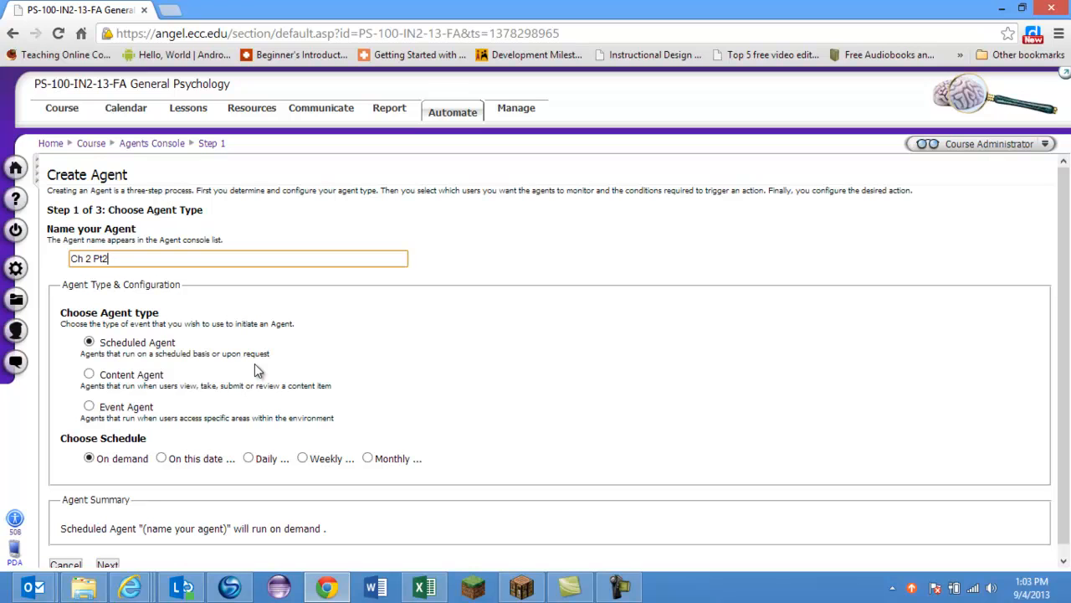
left_click(90, 375)
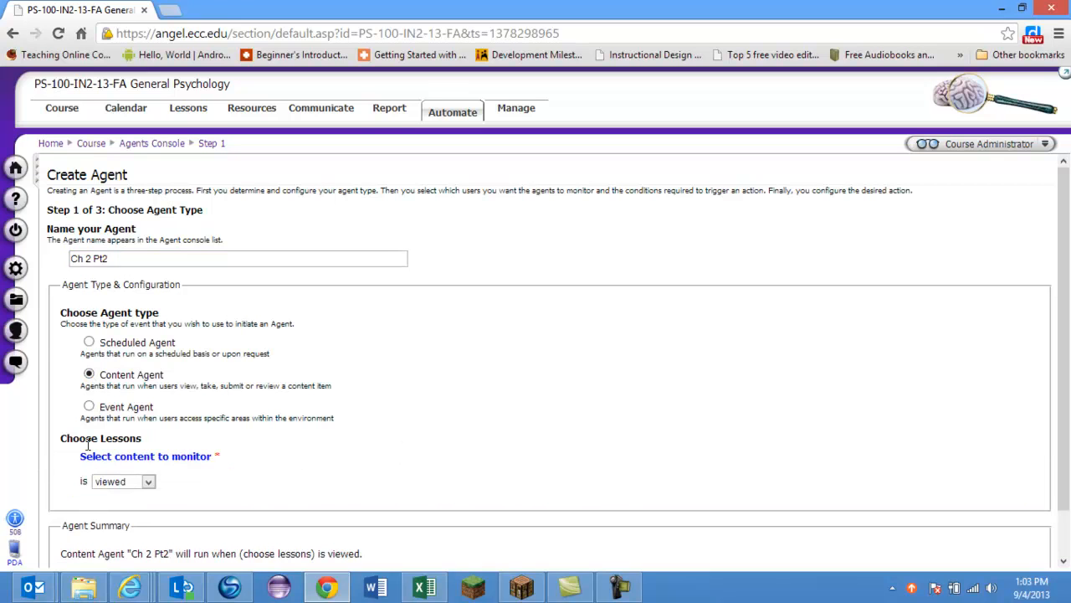
Set the content to monitor to the File lesson type, limited to specific files
left_click(202, 462)
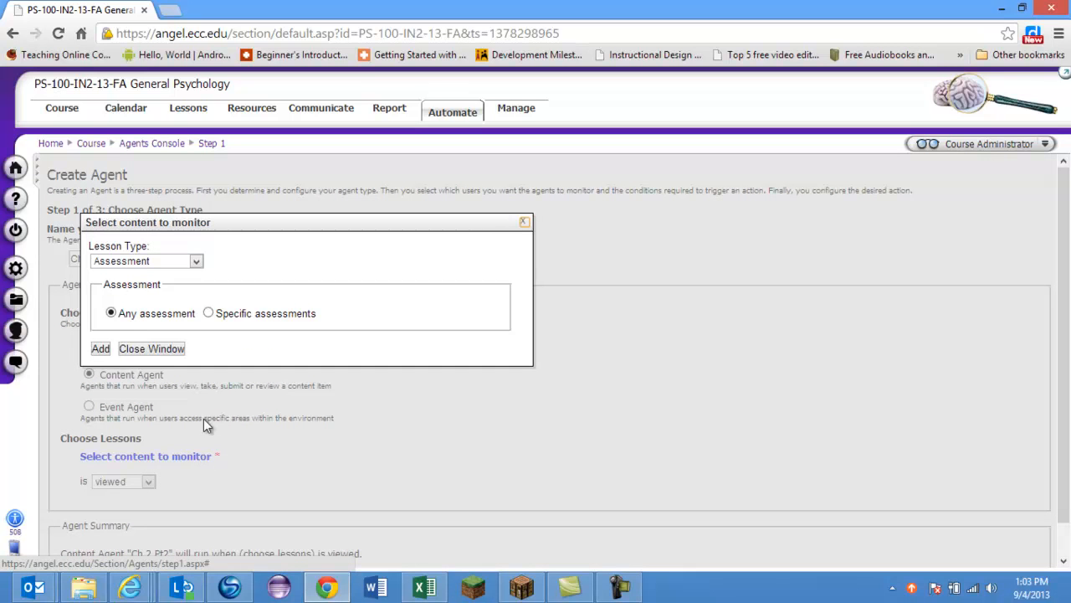
left_click(196, 262)
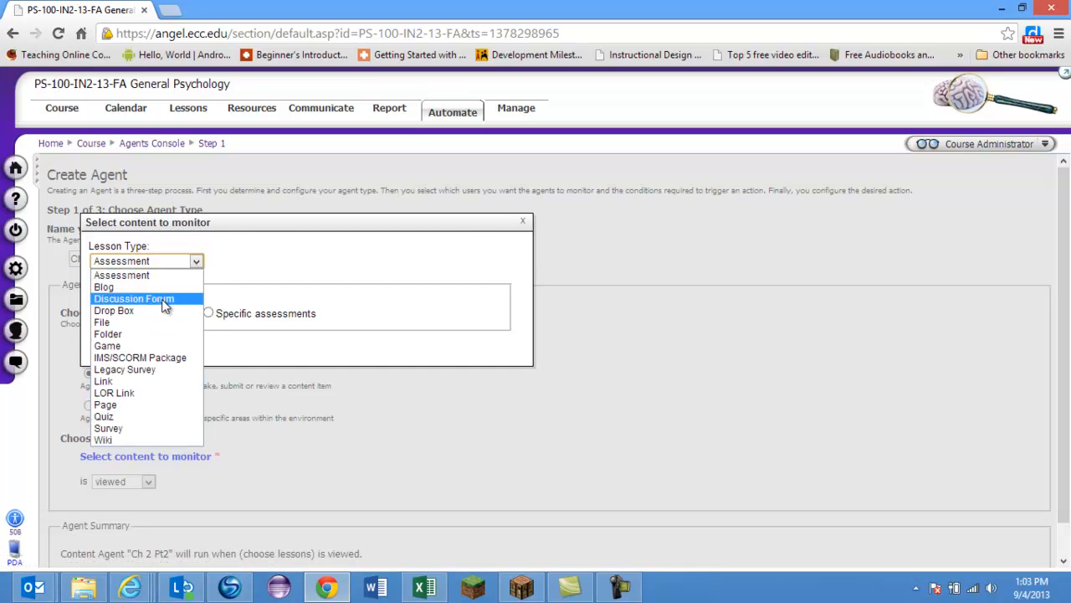
left_click(153, 323)
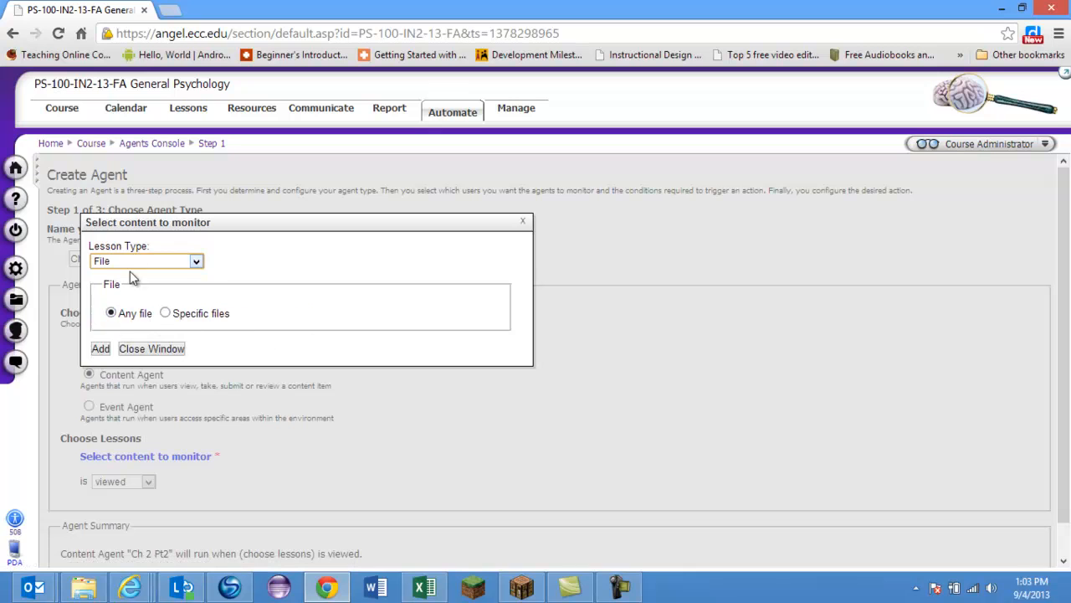
left_click(167, 314)
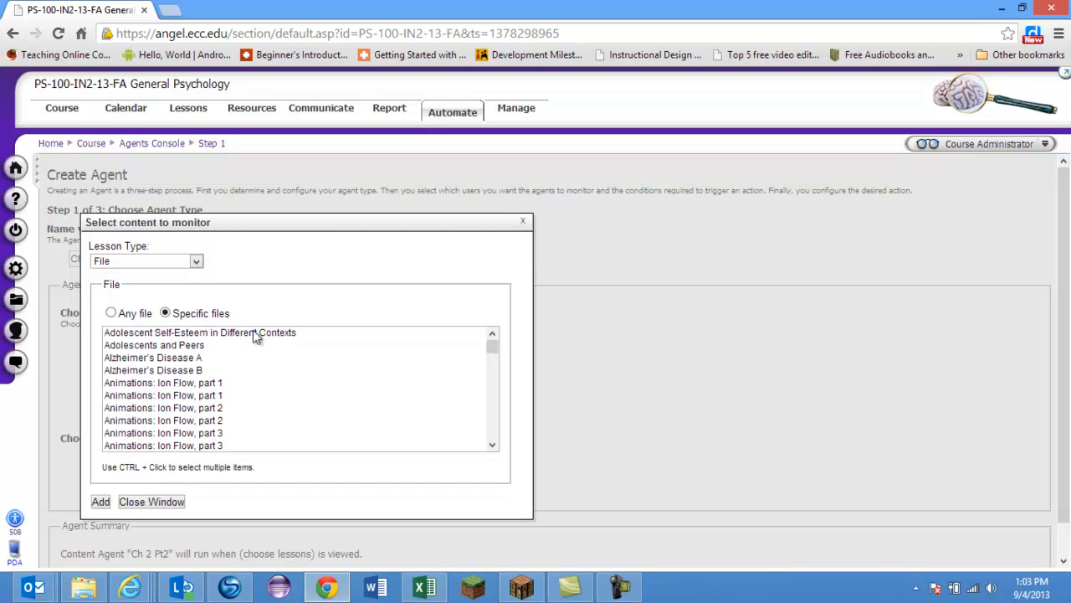
Add the file "Ch 2 part 2" as the agent's monitored content and continue to the users and conditions step
left_click(493, 445)
left_click(493, 445)
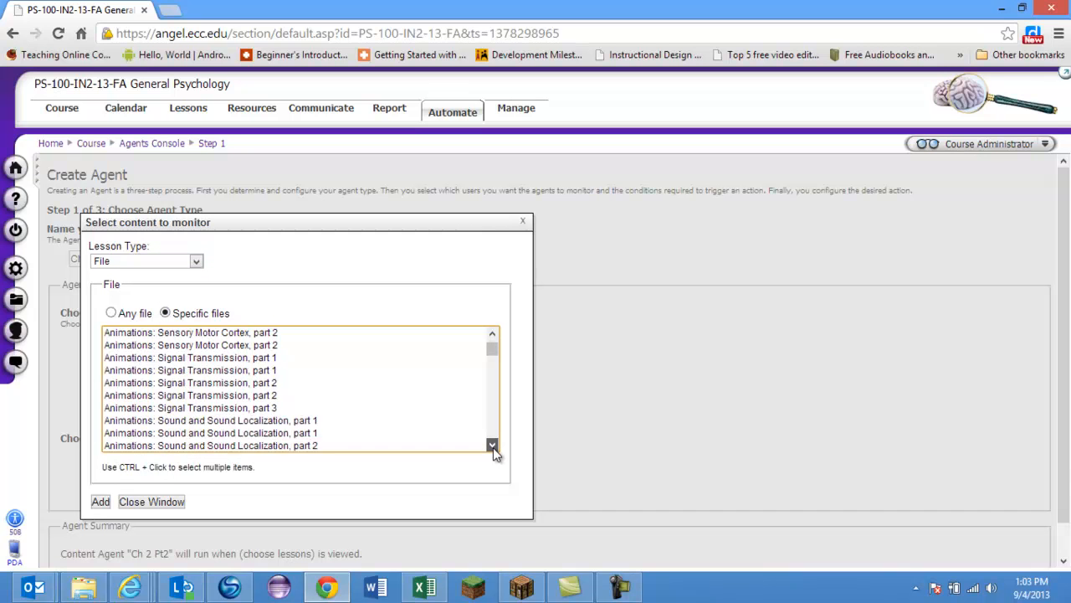
left_click(493, 446)
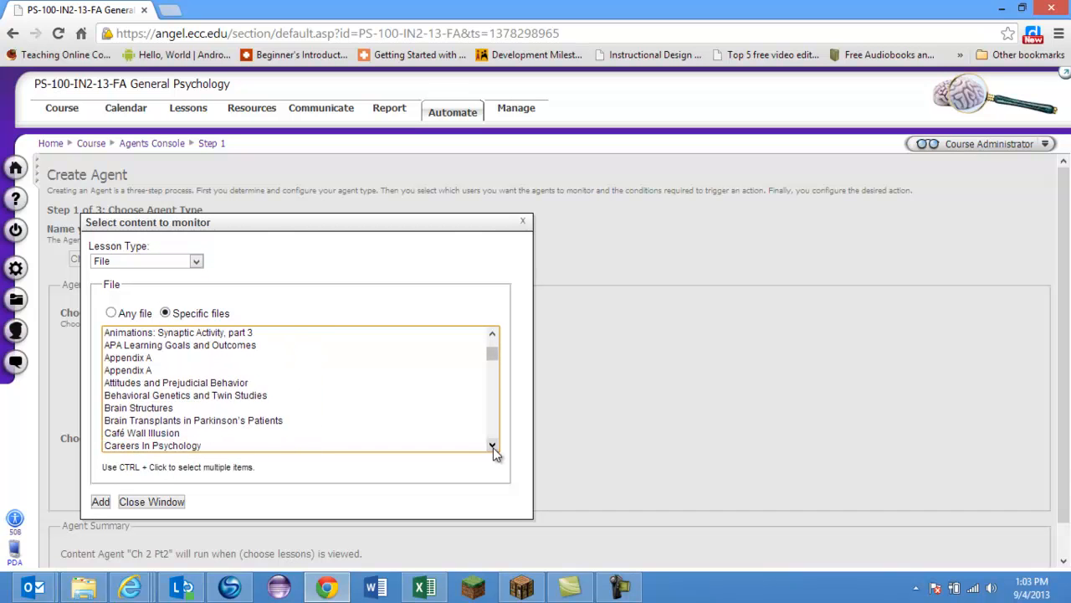
left_click(493, 446)
left_click(493, 445)
left_click(493, 446)
left_click(493, 445)
left_click(493, 445)
left_click(140, 398)
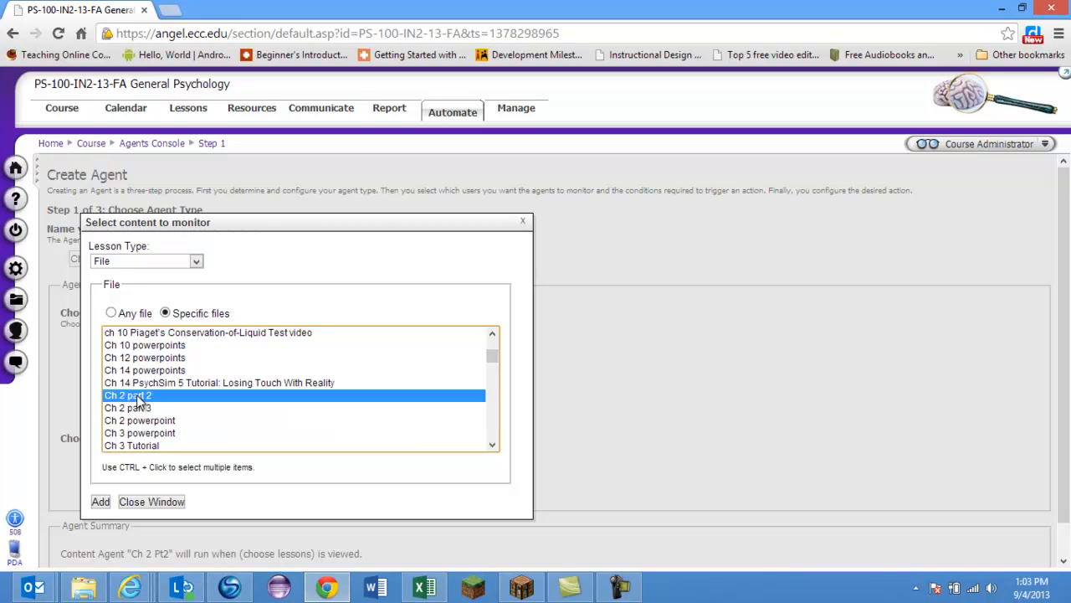
left_click(100, 503)
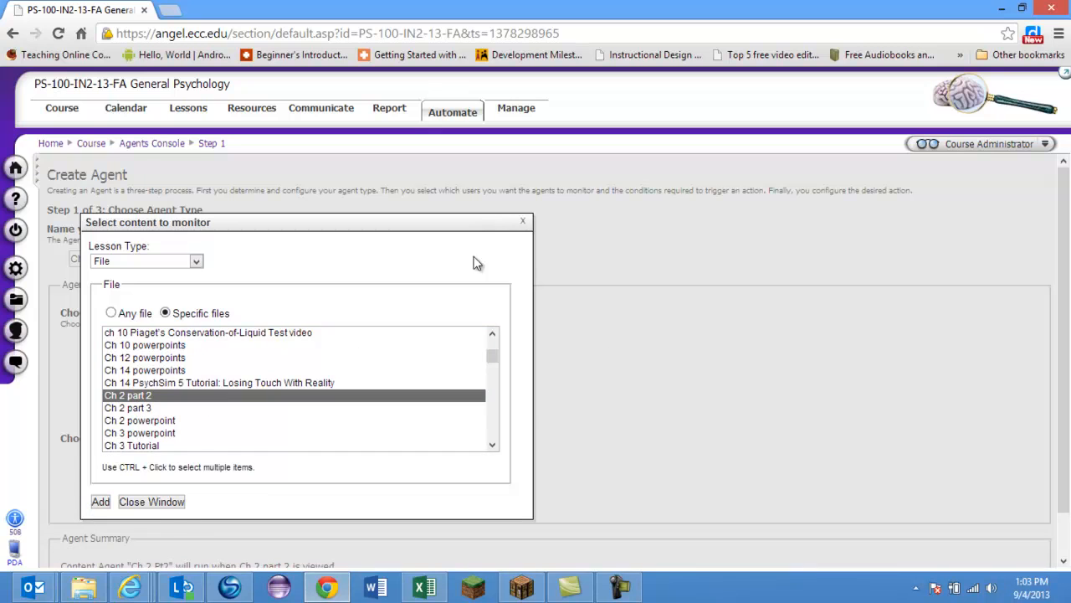
left_click(163, 502)
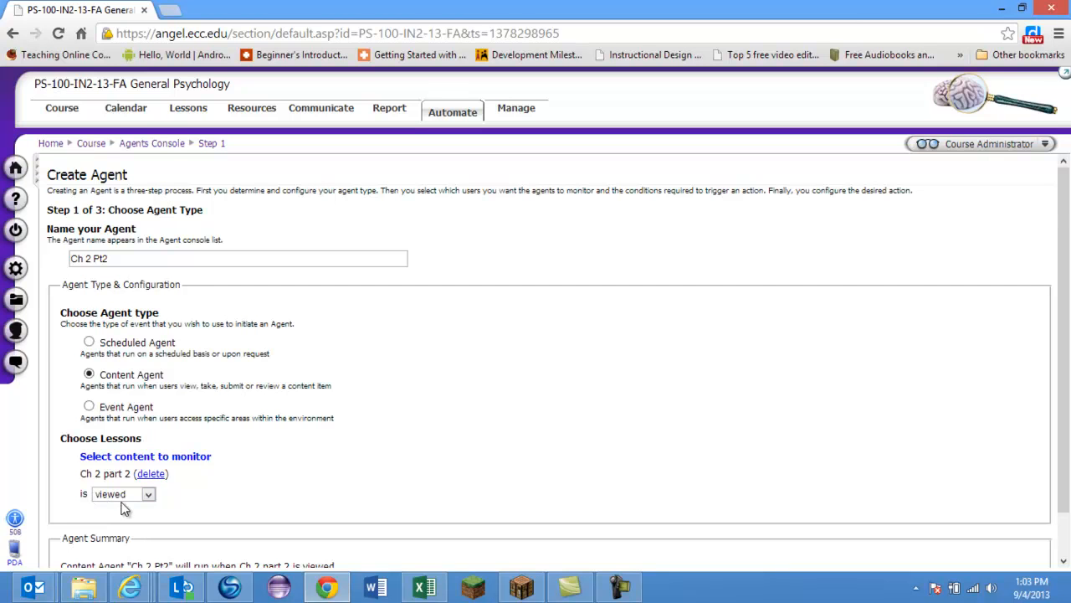
scroll(301, 494, "down", 1)
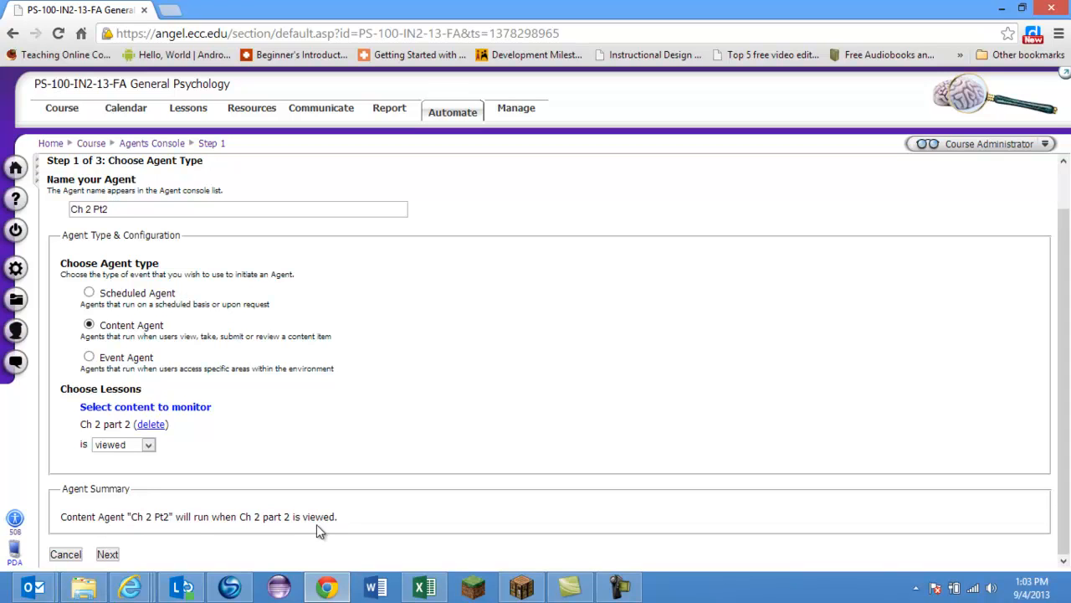
left_click(108, 555)
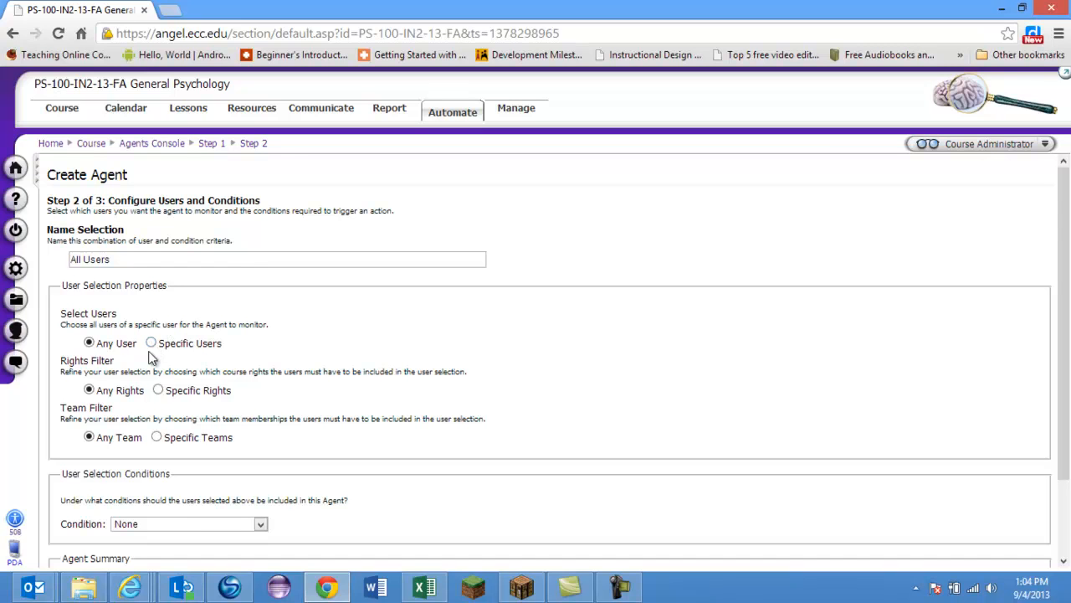
Restrict the agent to users with Students rights, keep the condition at None, and continue to the action configuration
left_click(158, 390)
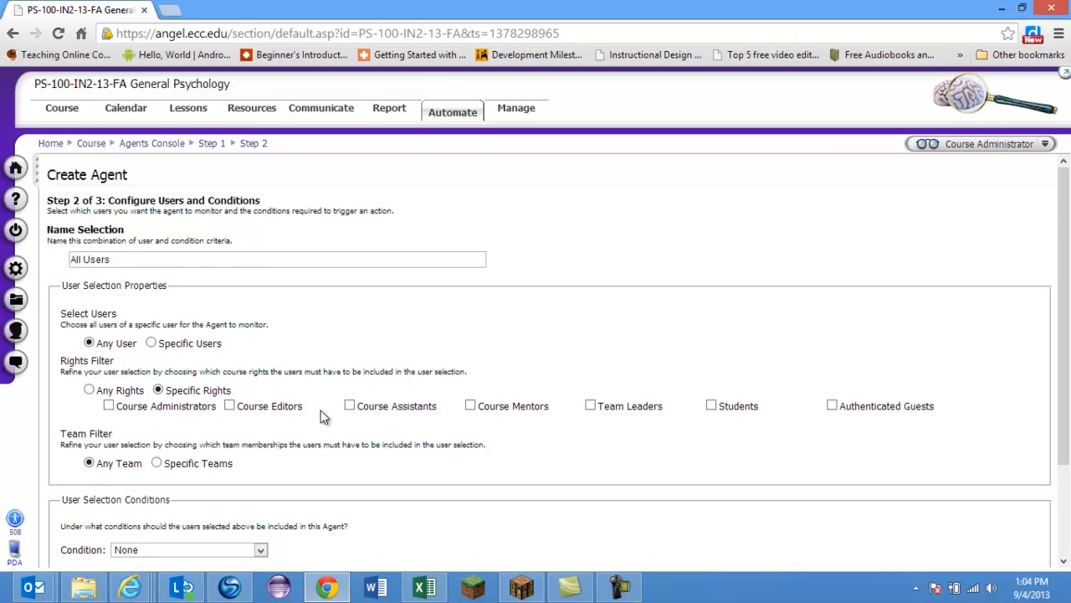
left_click(712, 406)
scroll(595, 433, "down", 1)
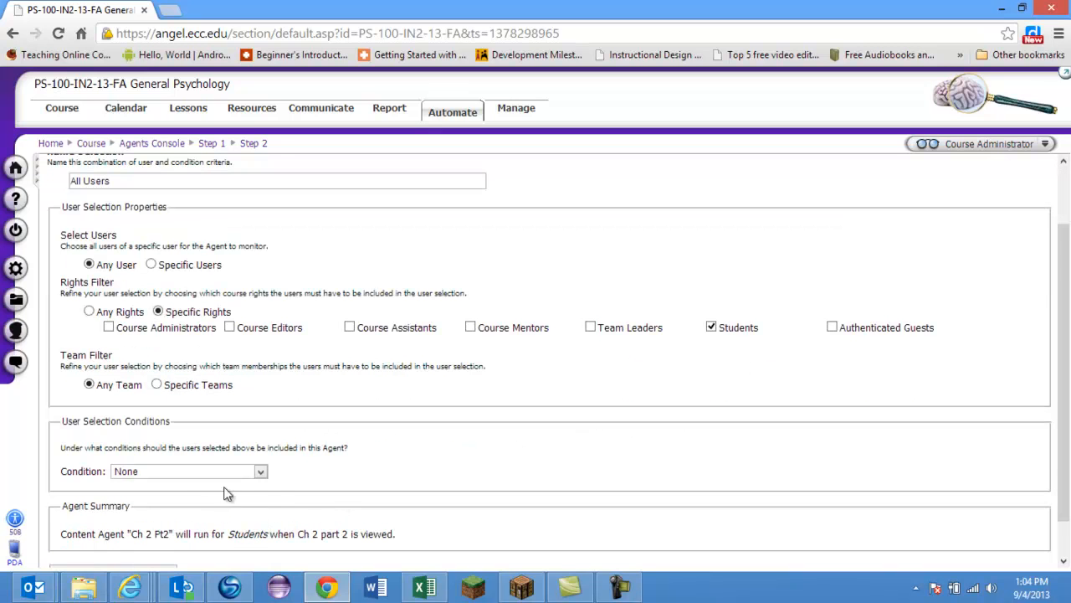
left_click(261, 475)
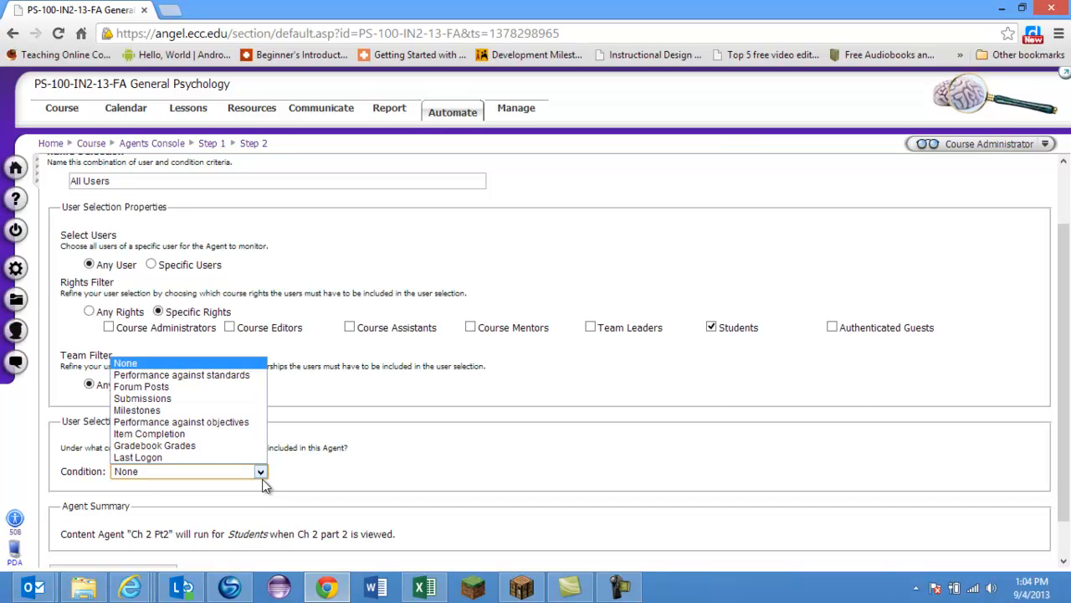
left_click(264, 484)
scroll(396, 467, "down", 1)
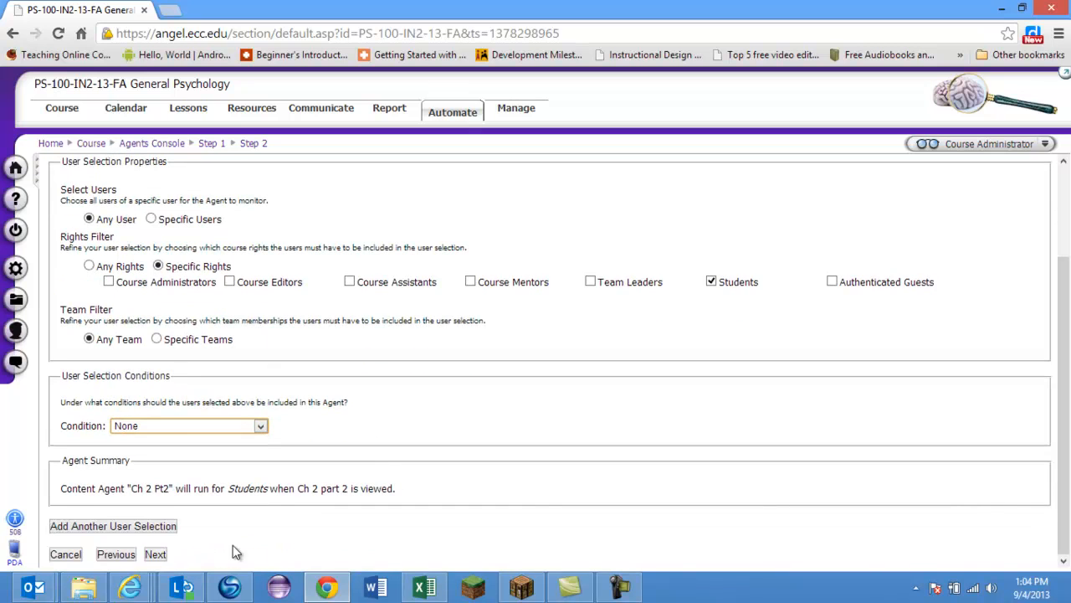
left_click(159, 557)
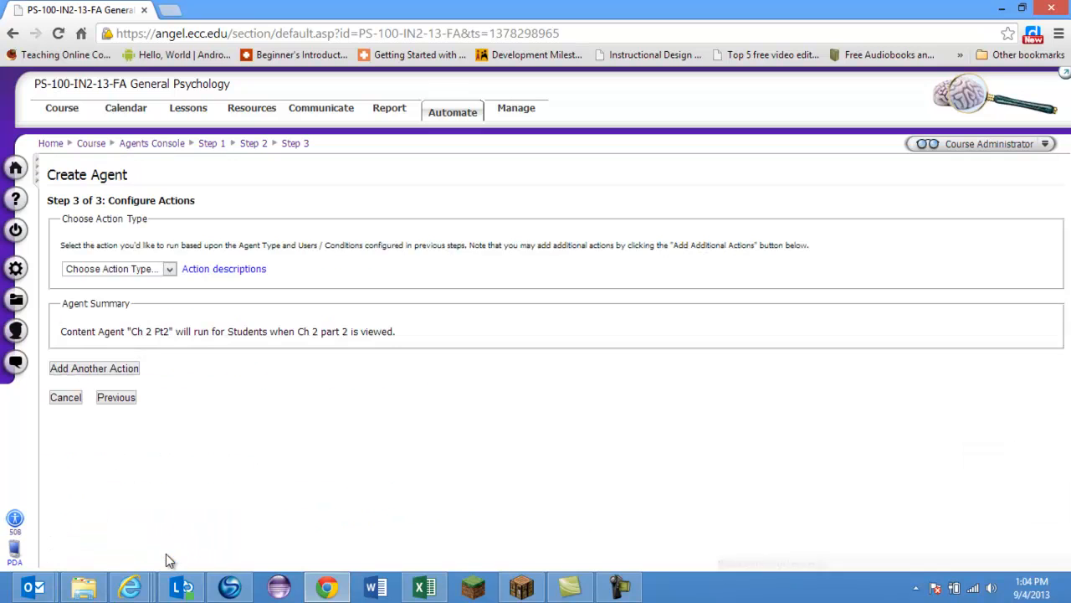
Choose Grade Assignment as the agent's action type
left_click(170, 269)
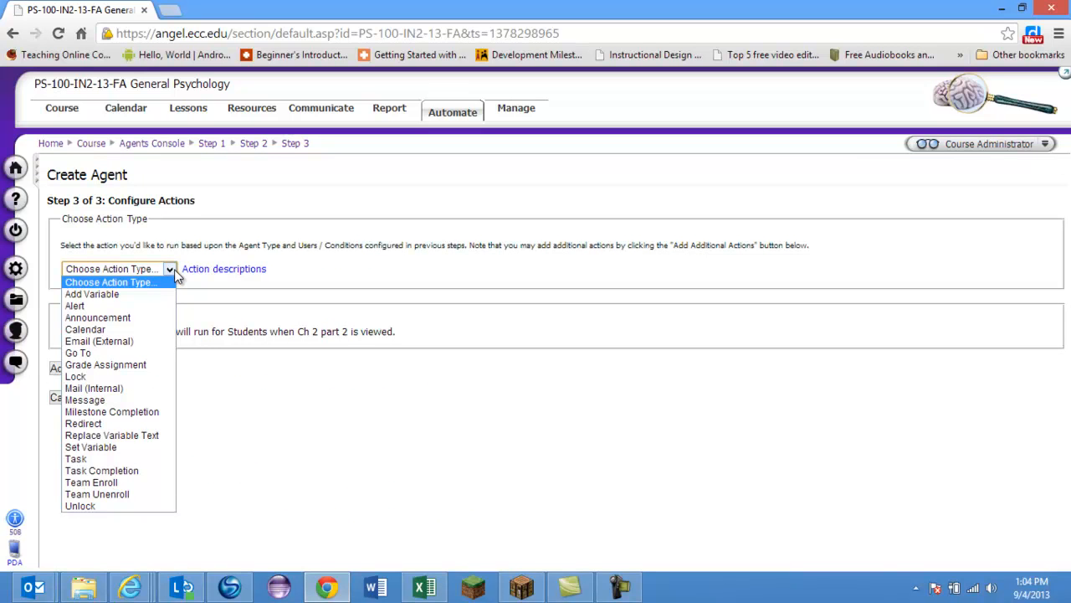
left_click(147, 366)
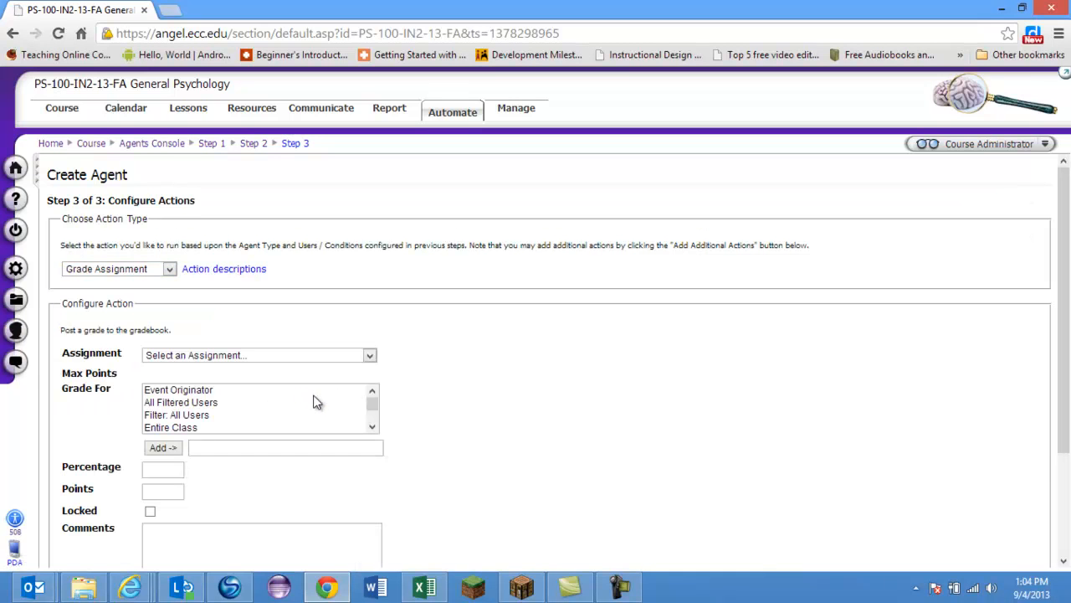
Select "Ch 2 part 2" under Animations as the assignment to grade and add "Filter: All Users" as the grade recipients
left_click(369, 356)
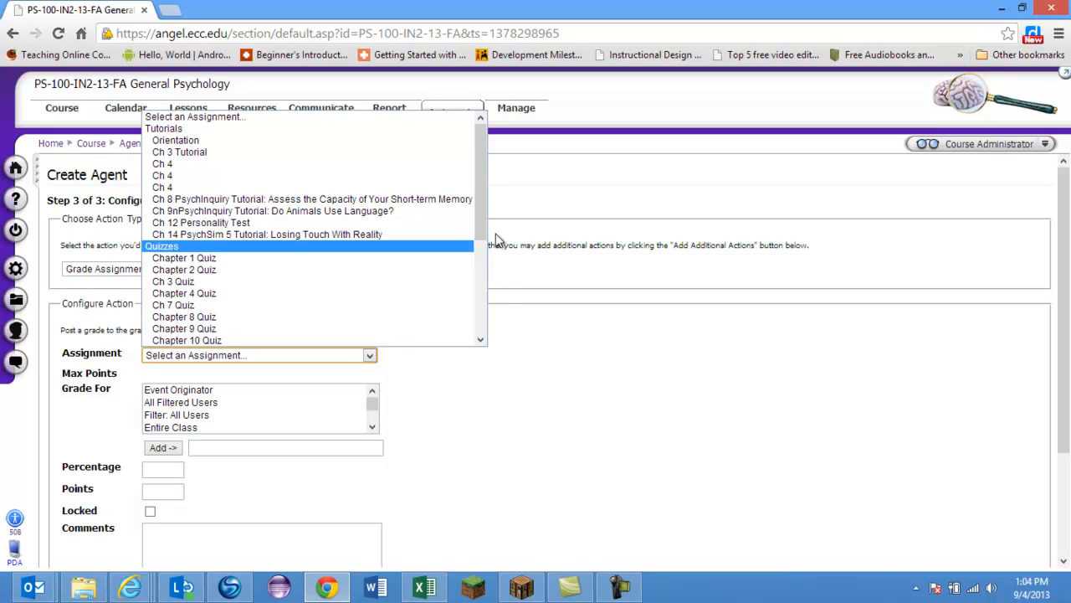
left_click_drag(480, 226, 491, 342)
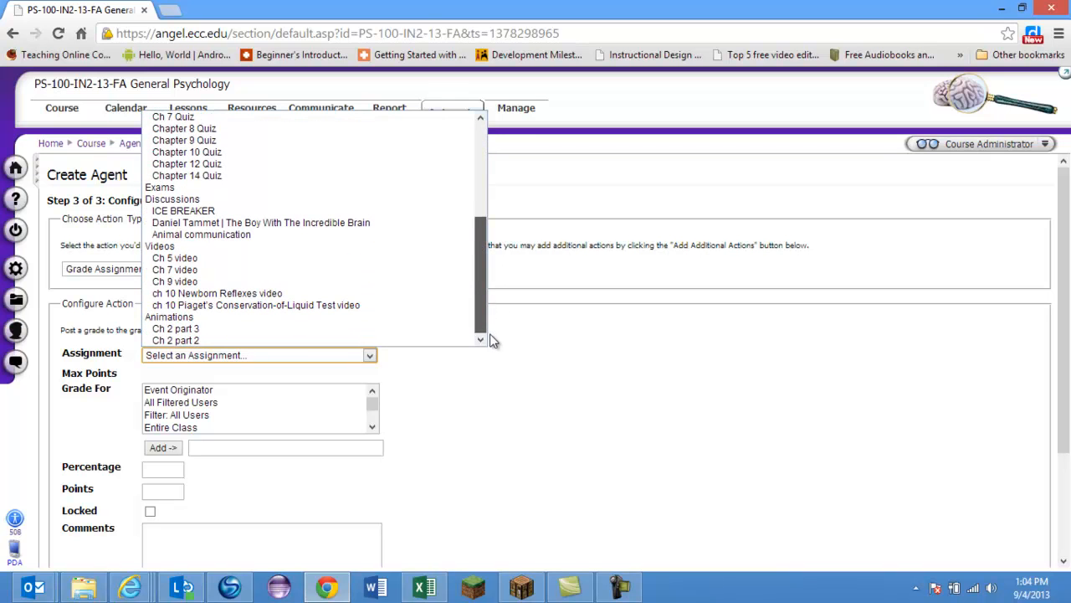
left_click(214, 340)
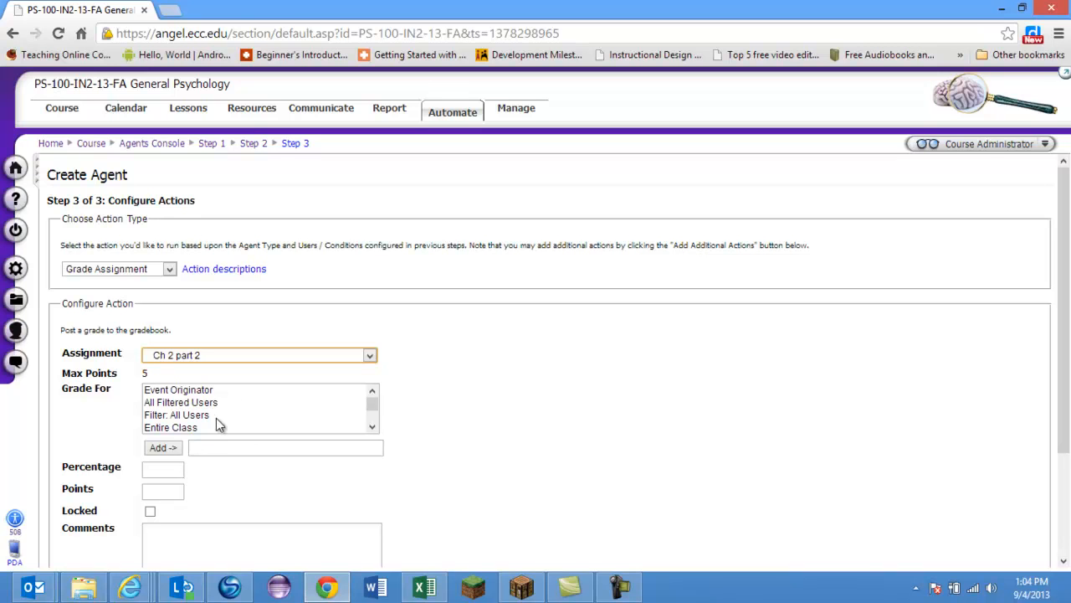
left_click(190, 414)
left_click(164, 447)
Set the grade percentage to 100, finish the action configuration and save the agent
scroll(345, 475, "down", 1)
left_click(154, 385)
type("100")
left_click(598, 414)
scroll(599, 381, "down", 1)
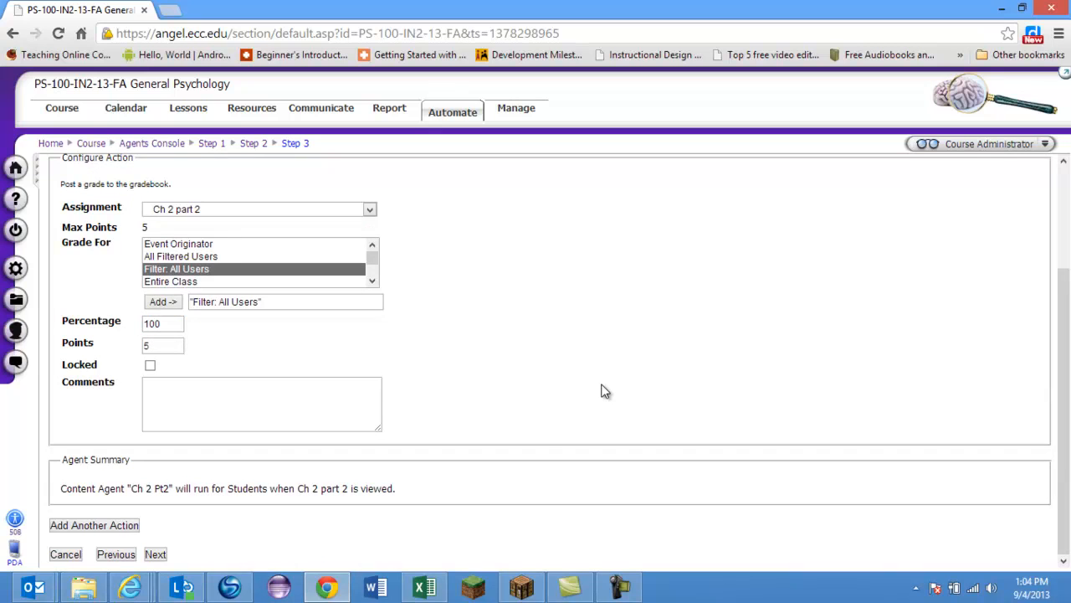
left_click(156, 554)
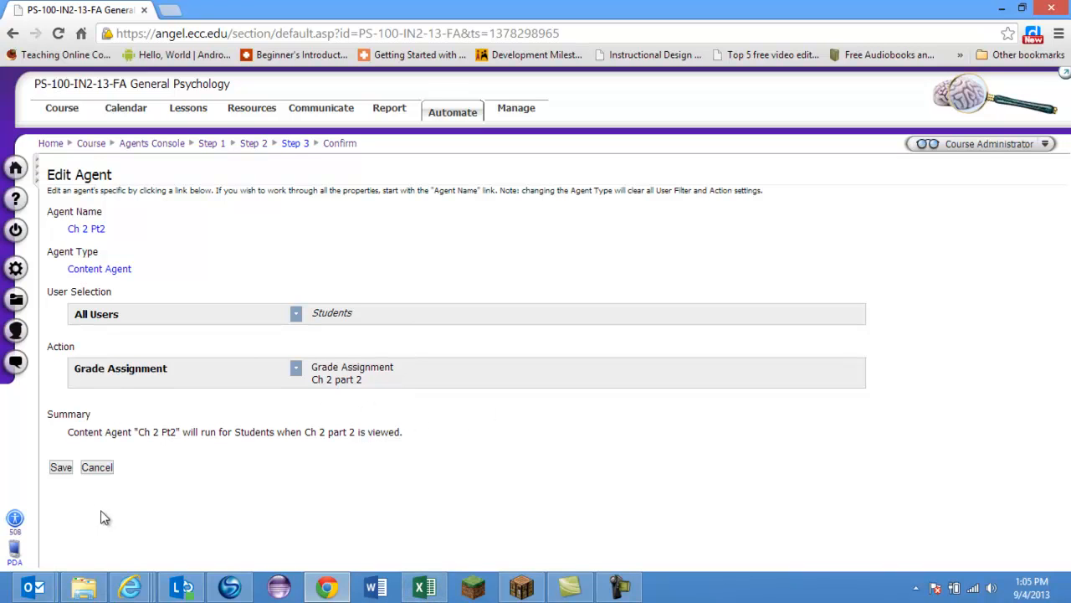
left_click(61, 467)
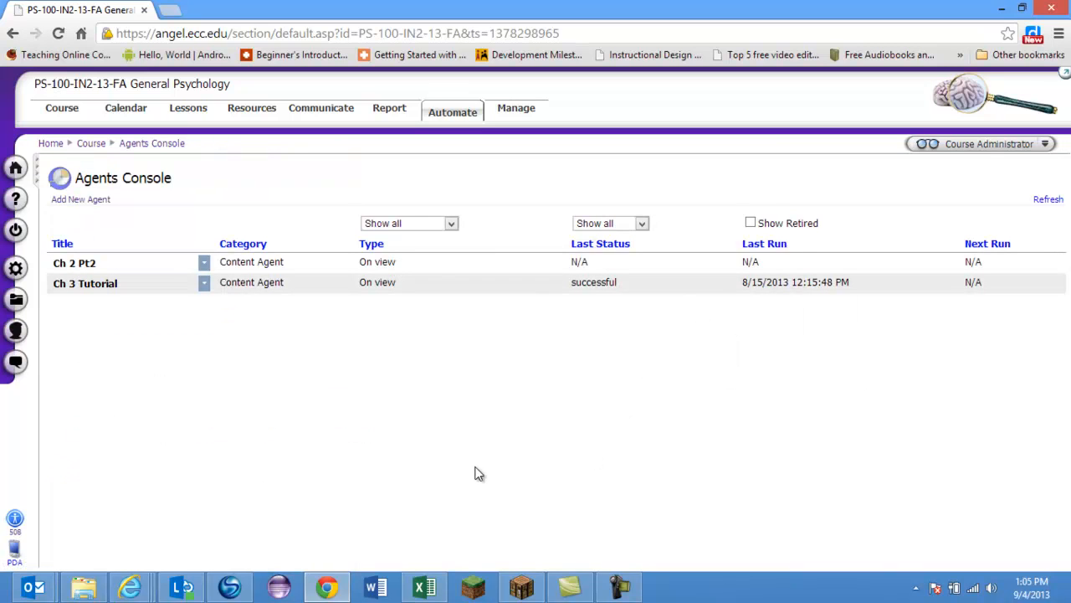
Preview the course with Student rights and run the Student Grades report from the Grades category
left_click(927, 145)
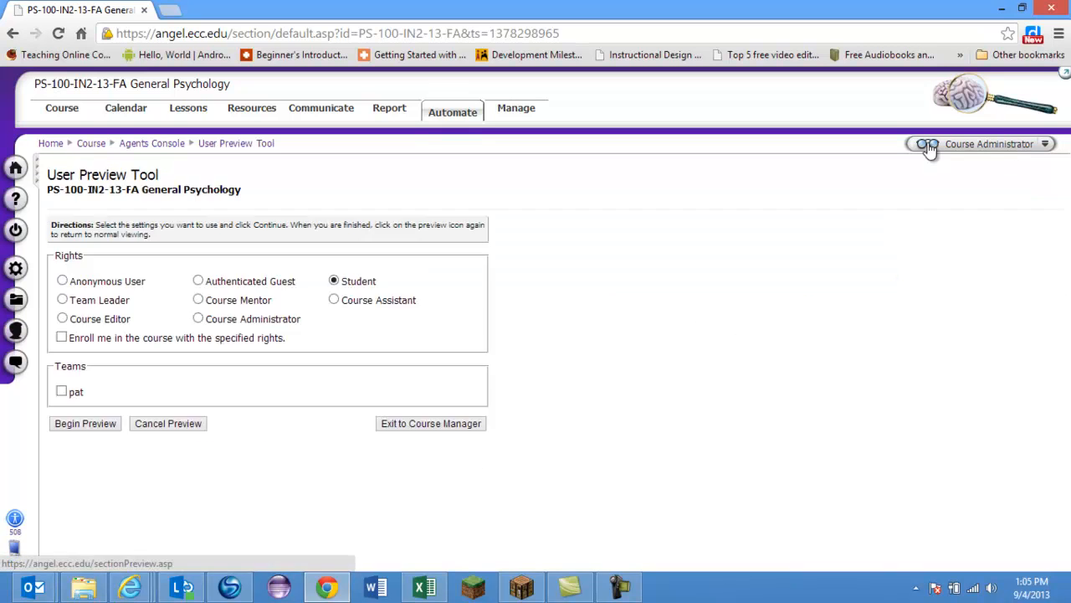
left_click(97, 433)
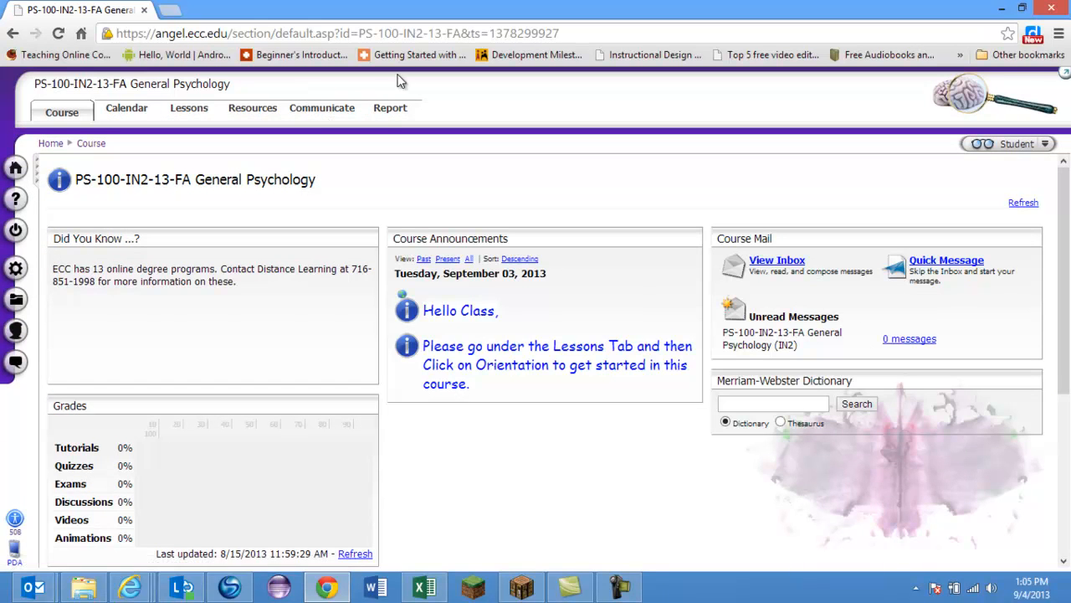
left_click(390, 111)
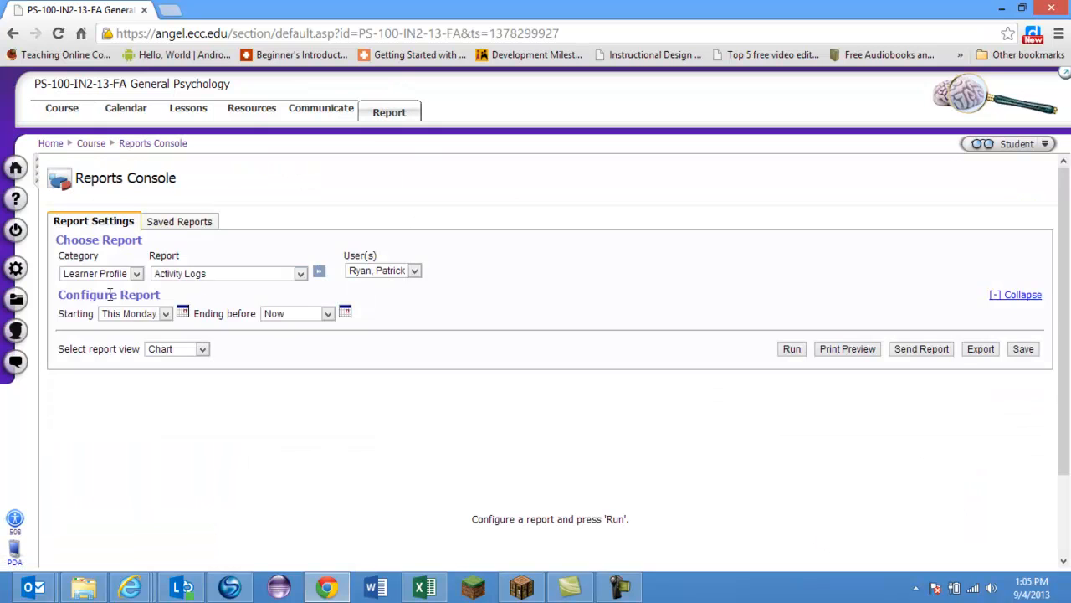
left_click(135, 273)
left_click(100, 296)
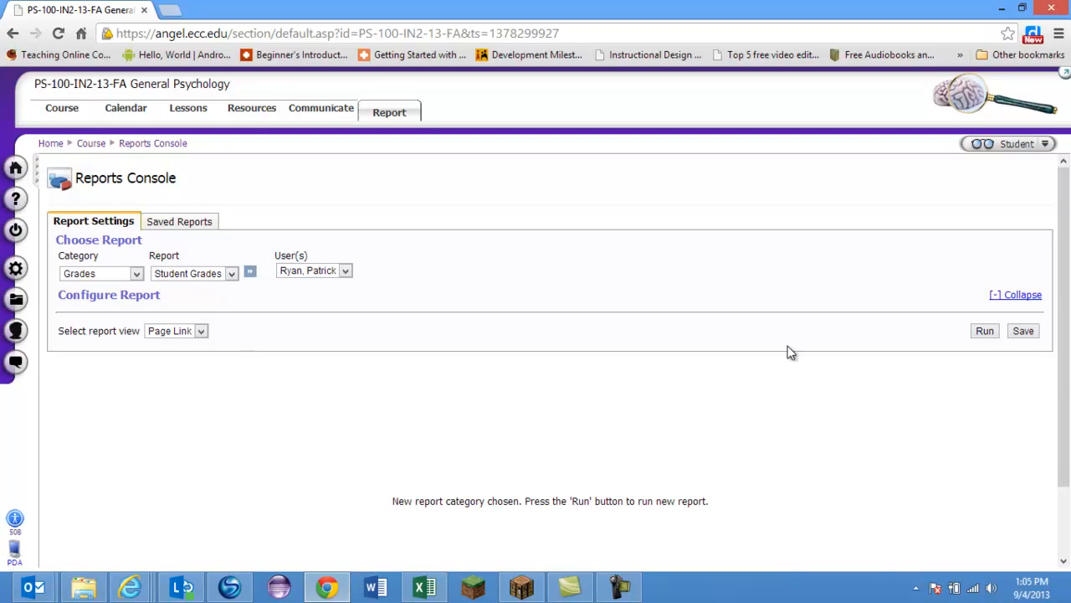
left_click(985, 332)
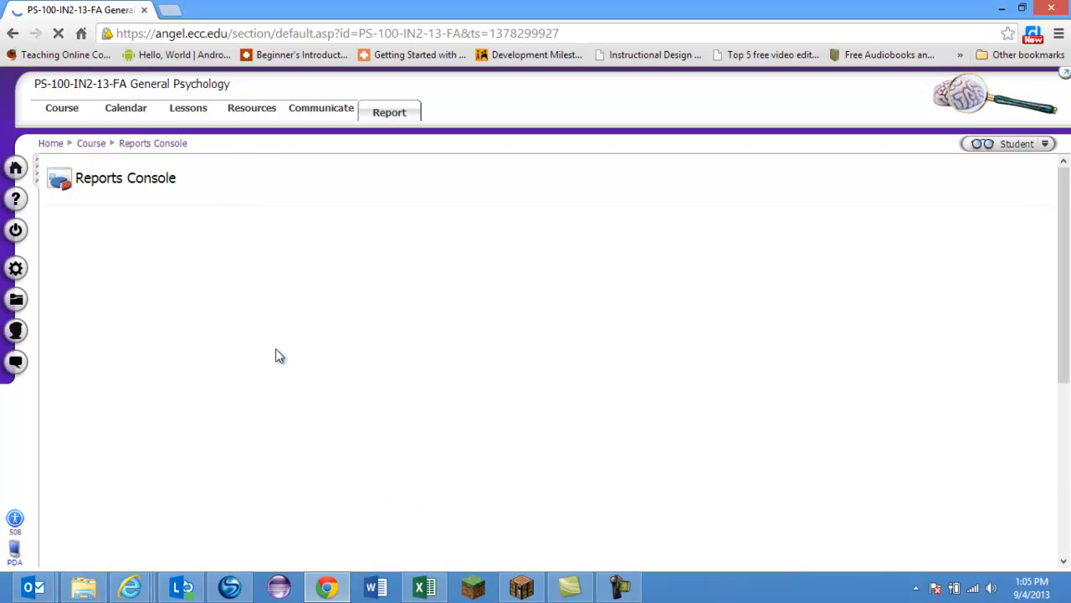
Check the grade entries of the Animations category in the Student Grades report before viewing the file
scroll(517, 388, "down", 2)
scroll(620, 430, "up", 1)
scroll(620, 431, "down", 1)
scroll(621, 431, "down", 2)
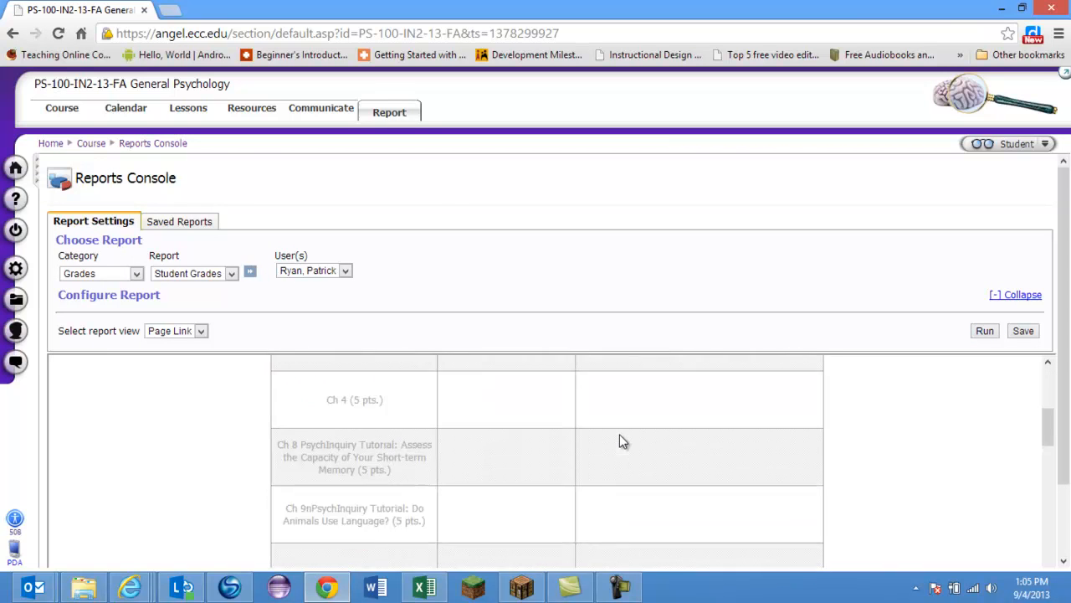
scroll(620, 434, "down", 10)
scroll(623, 432, "down", 10)
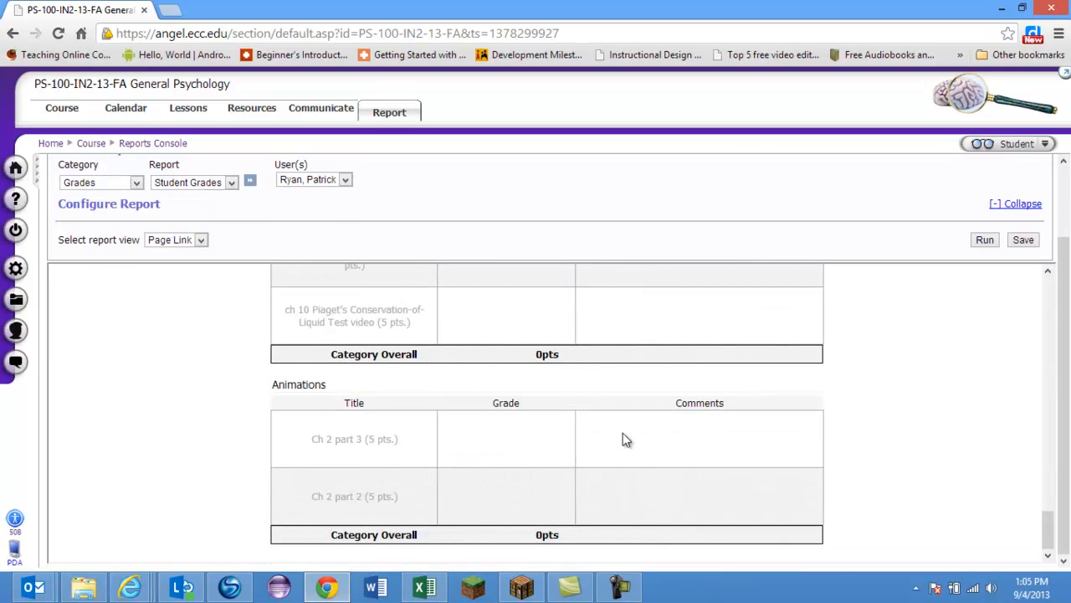
scroll(488, 467, "up", 2)
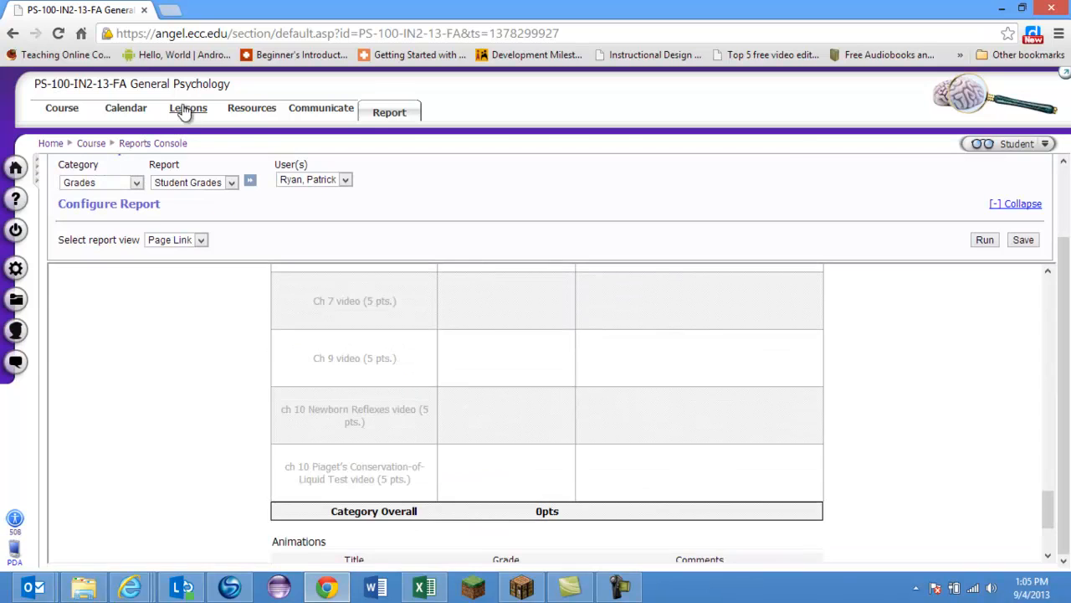
View the "Ch 2 part 2" file in the Chapter 2 lesson folder as a student and stop its animation
left_click(186, 109)
left_click(121, 377)
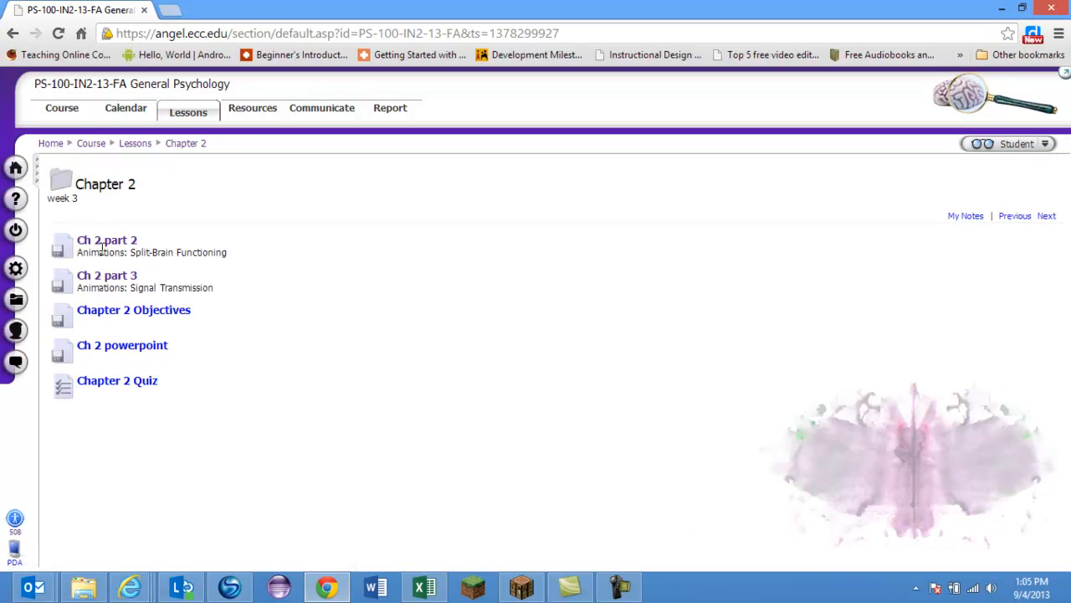
left_click(108, 242)
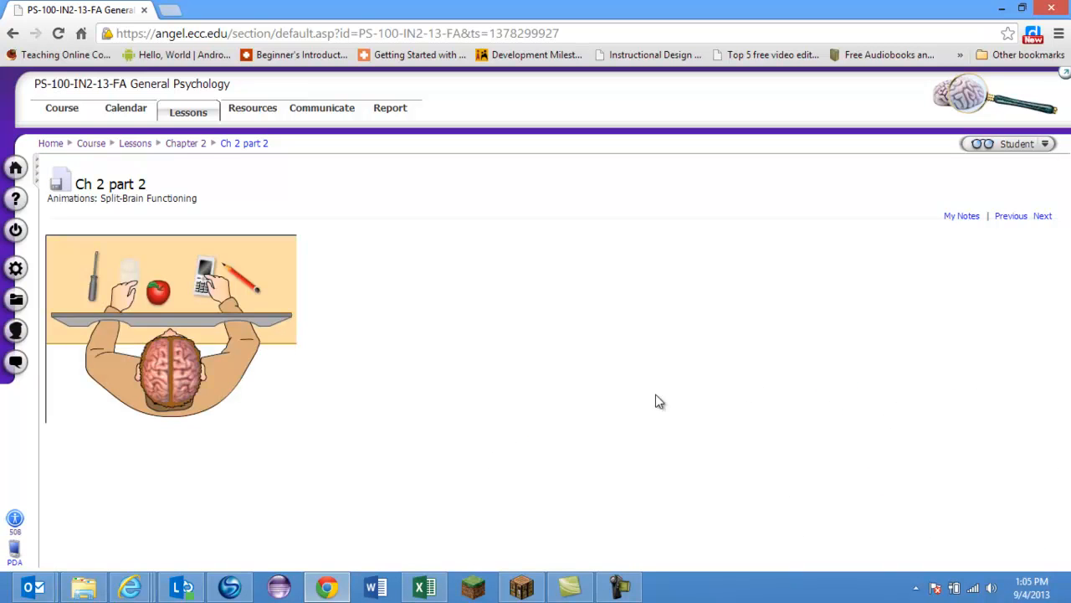
mouse_move(90, 413)
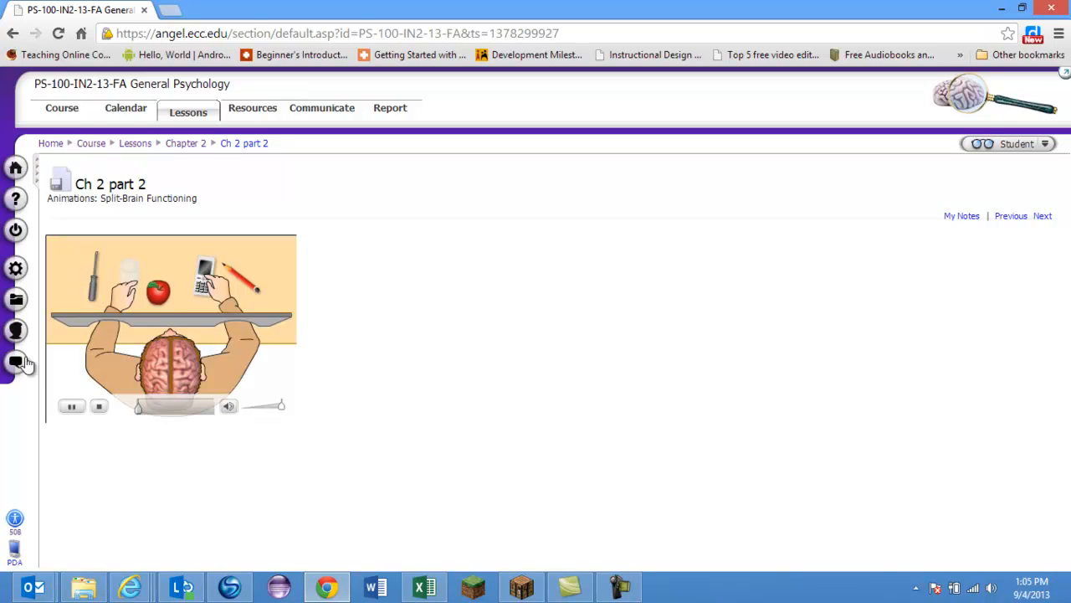
left_click(99, 409)
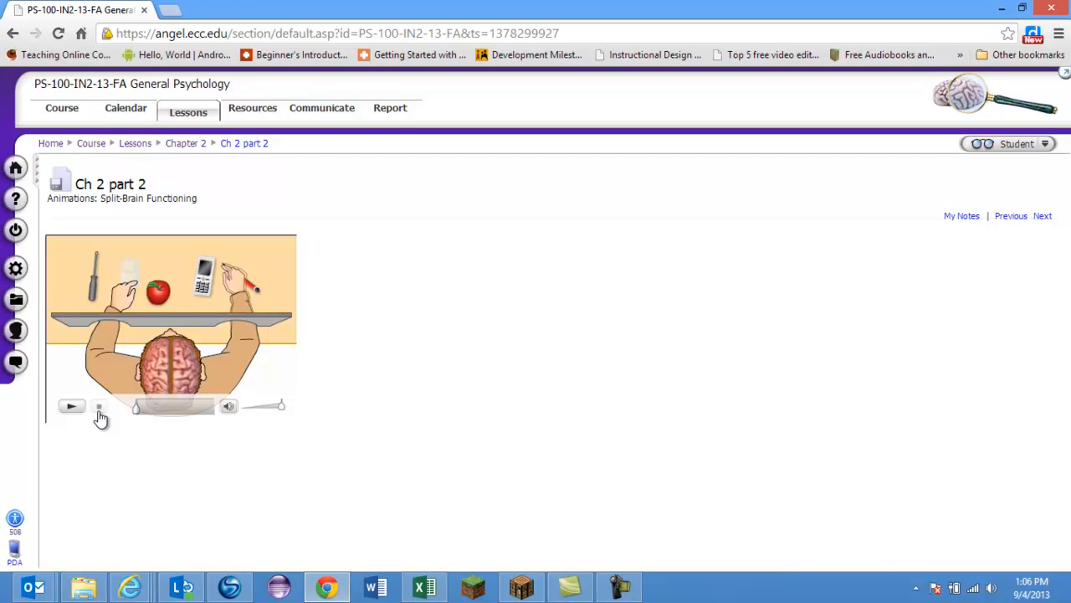
Run the Student Grades report again and check the grade for "Ch 2 part 2" in the Animations category
left_click(388, 112)
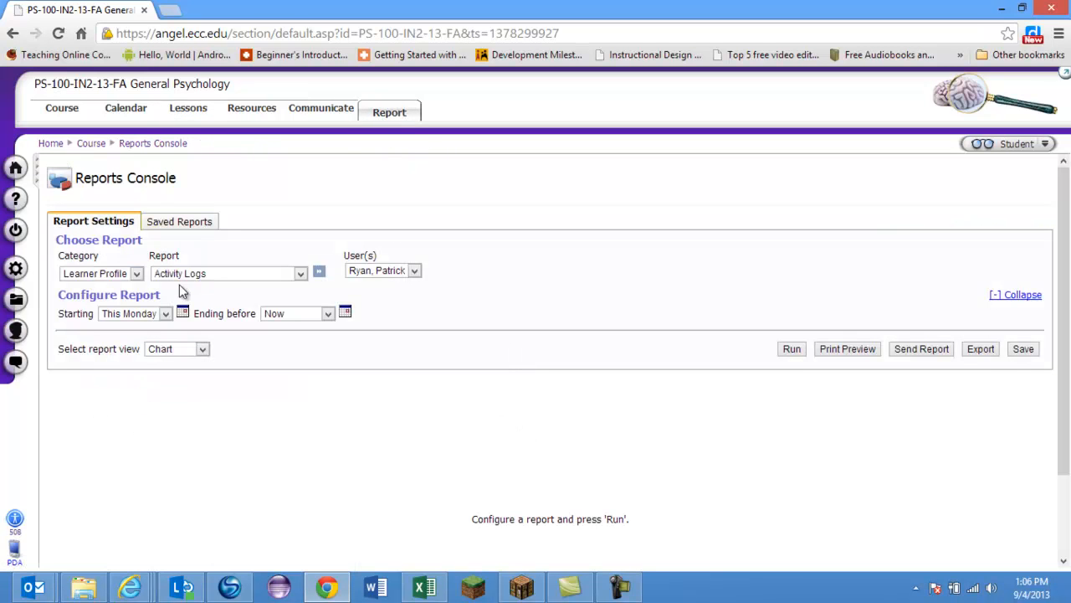
left_click(100, 274)
left_click(92, 297)
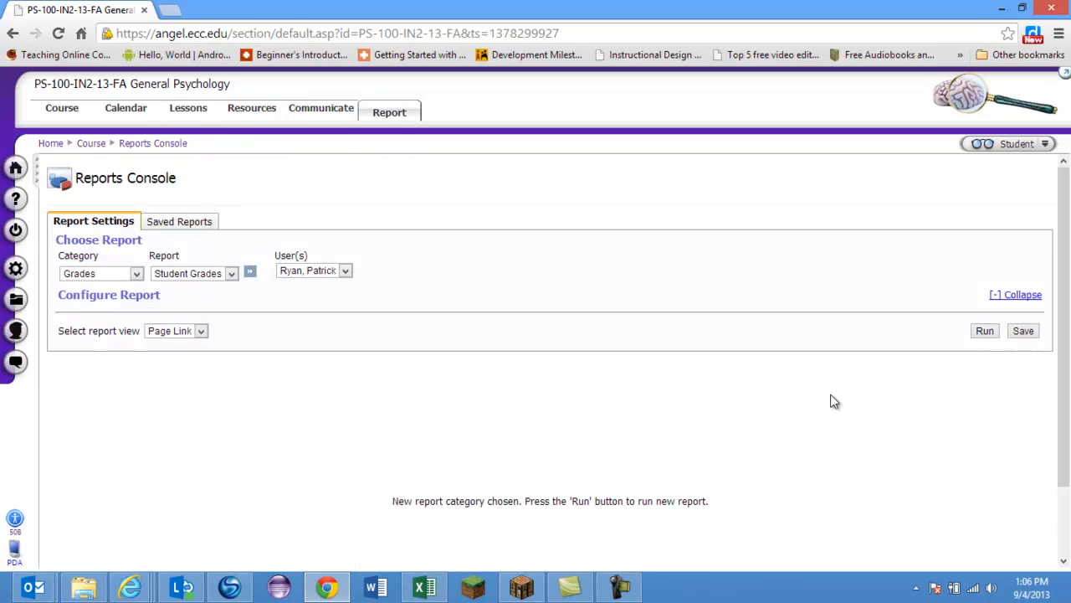
left_click(984, 332)
scroll(833, 418, "down", 10)
scroll(841, 417, "down", 15)
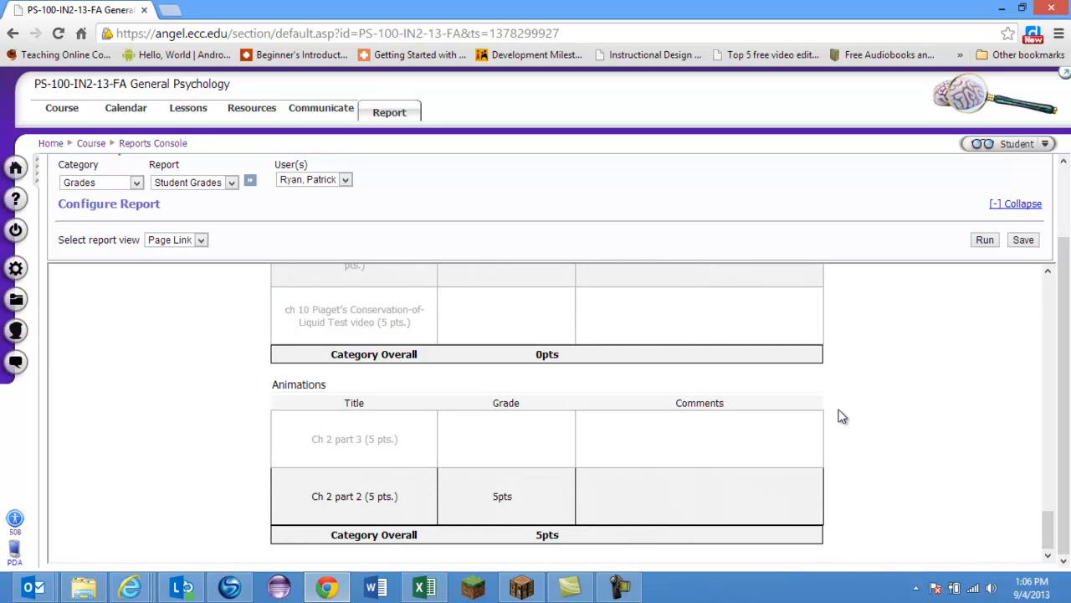